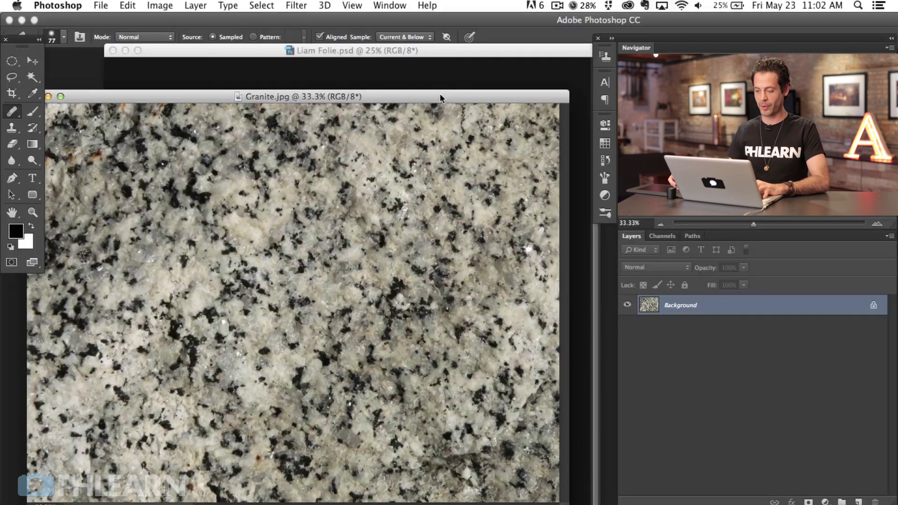
- Reposition the Granite.jpg document and display it in full screen mode
drag(416, 100, 446, 98)
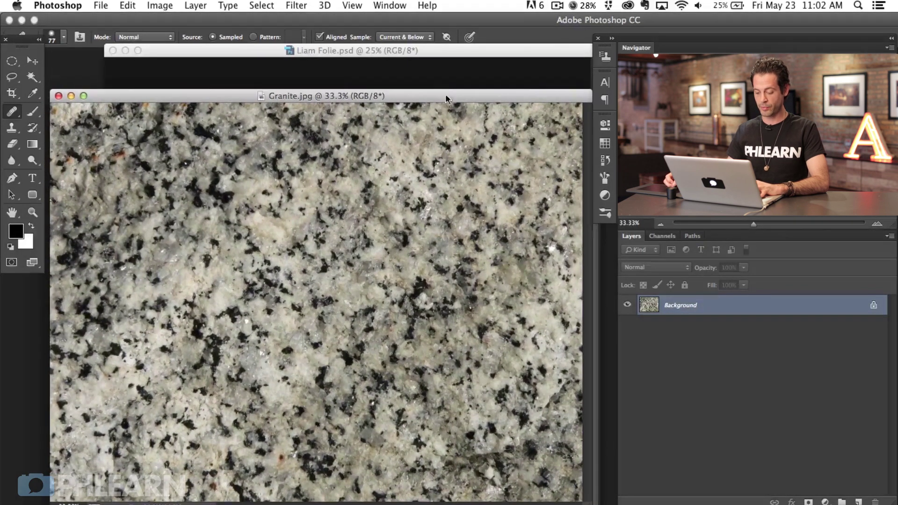
key(f)
drag(470, 269, 349, 263)
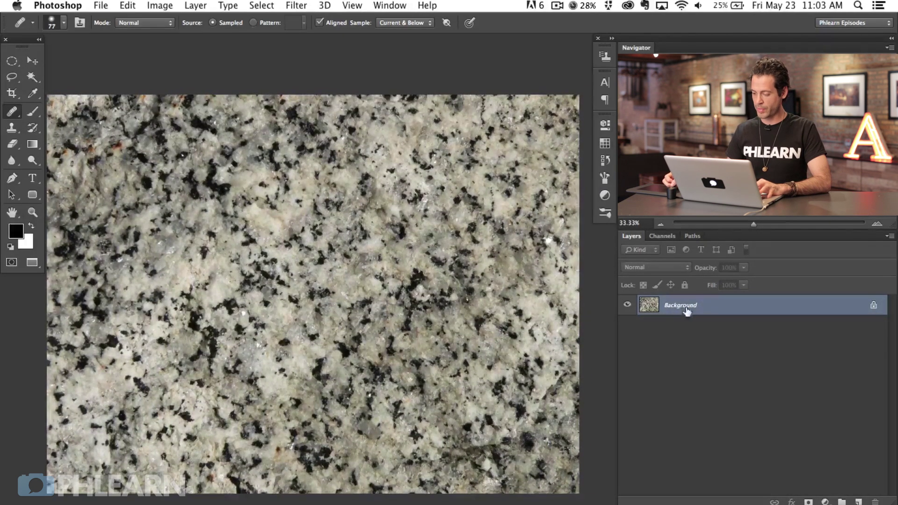
- Start a Color Range selection on the granite Background and sample the colour of a dark speck near the centre
click(261, 5)
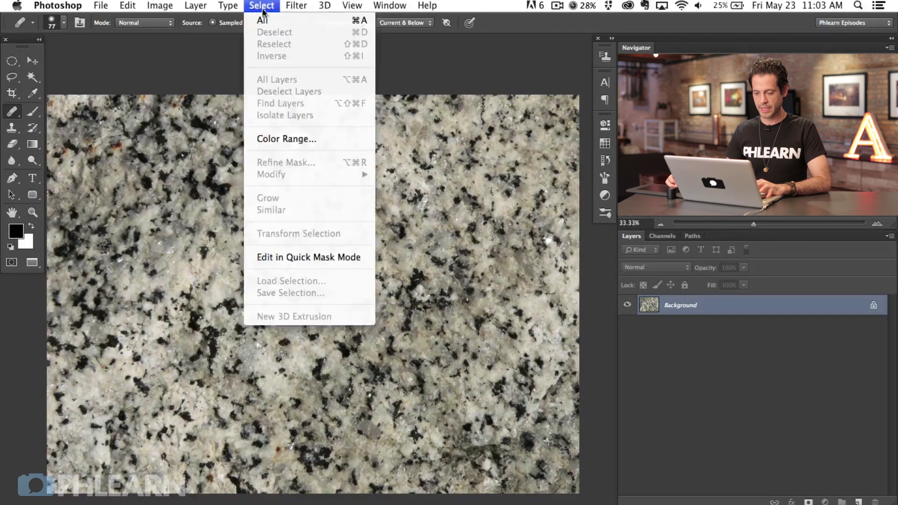
click(304, 138)
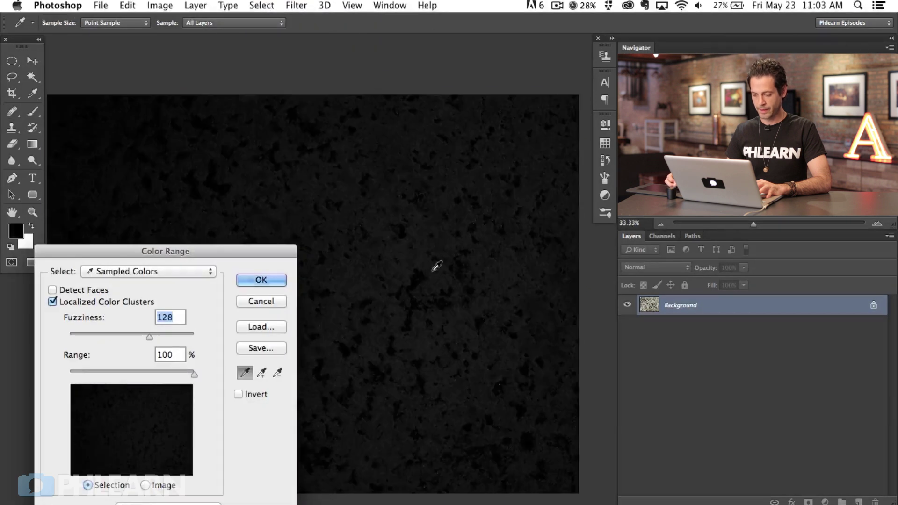
click(425, 268)
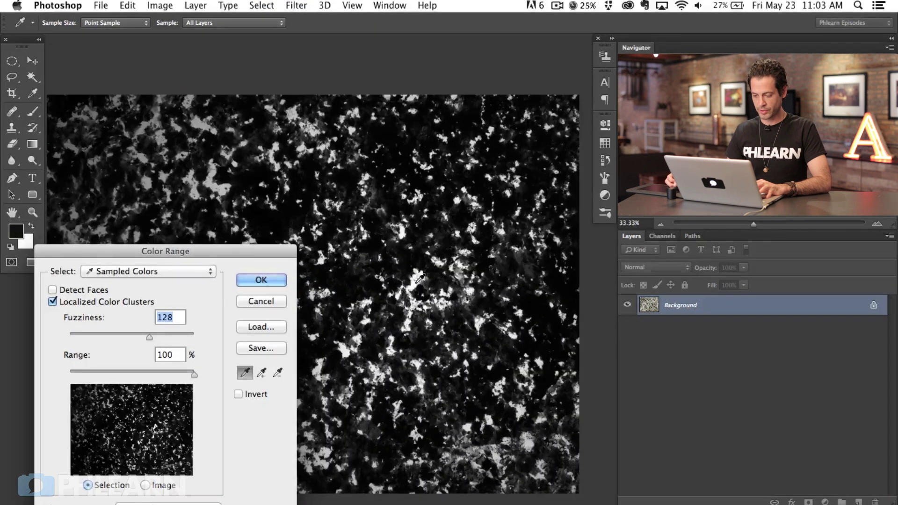
click(416, 284)
click(360, 290)
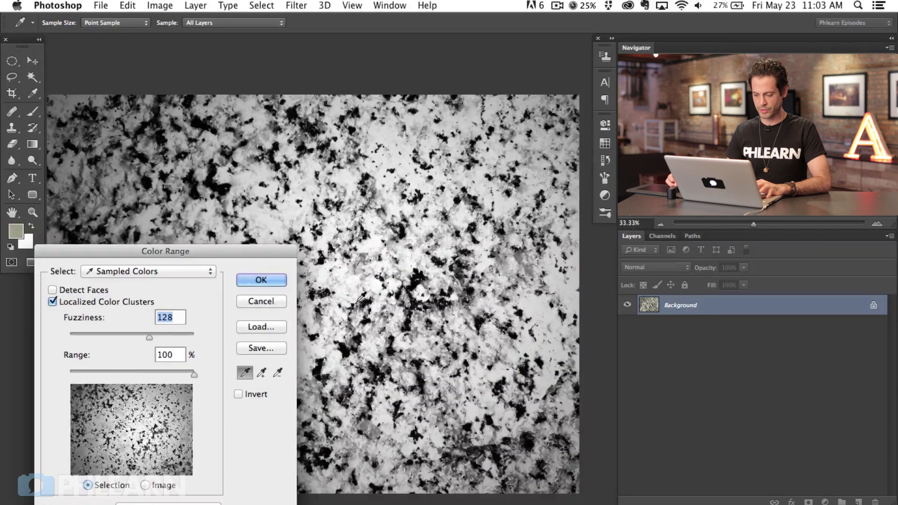
click(368, 302)
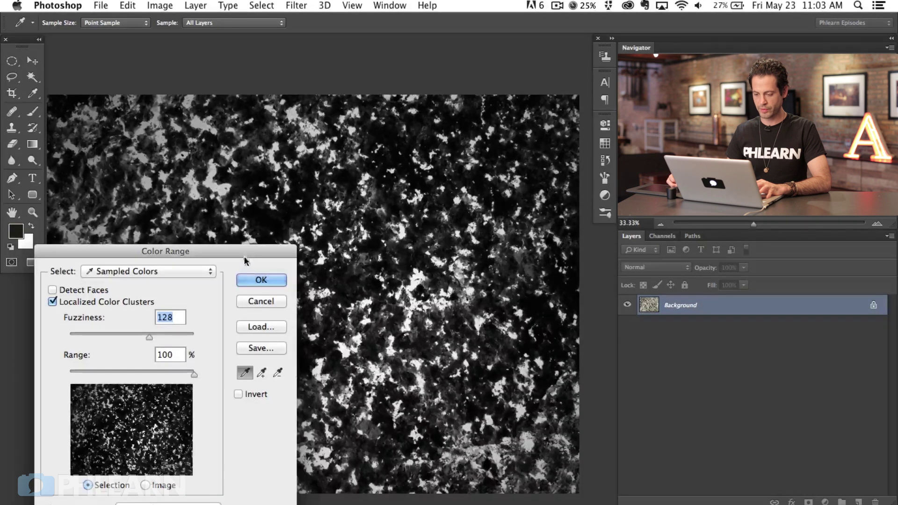
- Reduce the Color Range Fuzziness to 82 and add more dark specks to the sampled colours
drag(256, 249, 466, 239)
drag(361, 328, 331, 321)
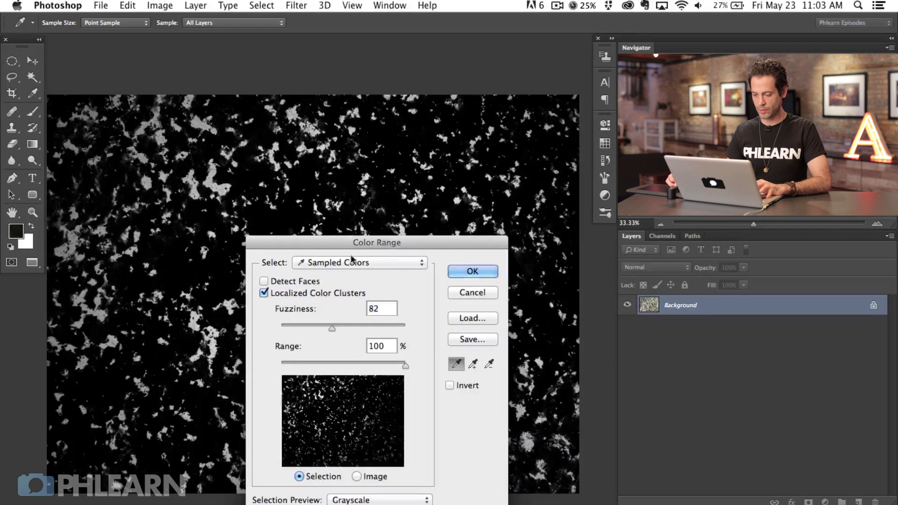
drag(329, 243, 190, 194)
click(418, 279)
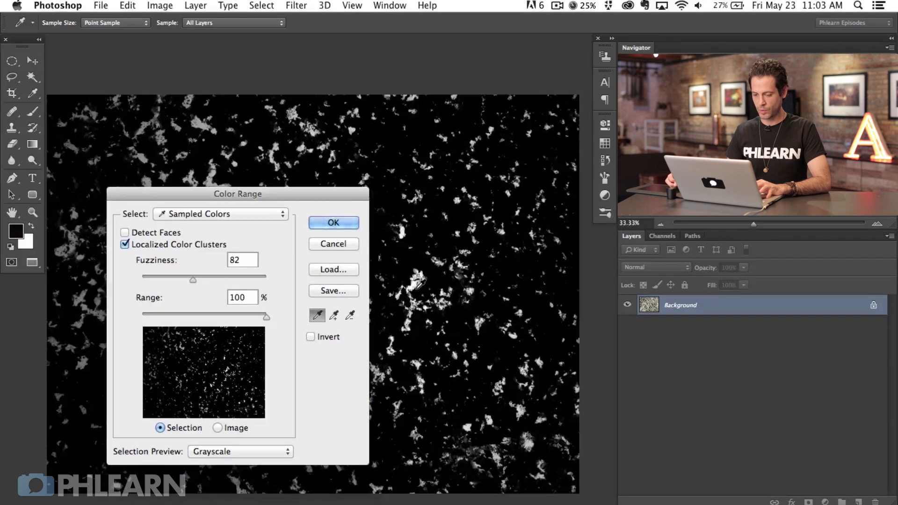
shift+click(442, 261)
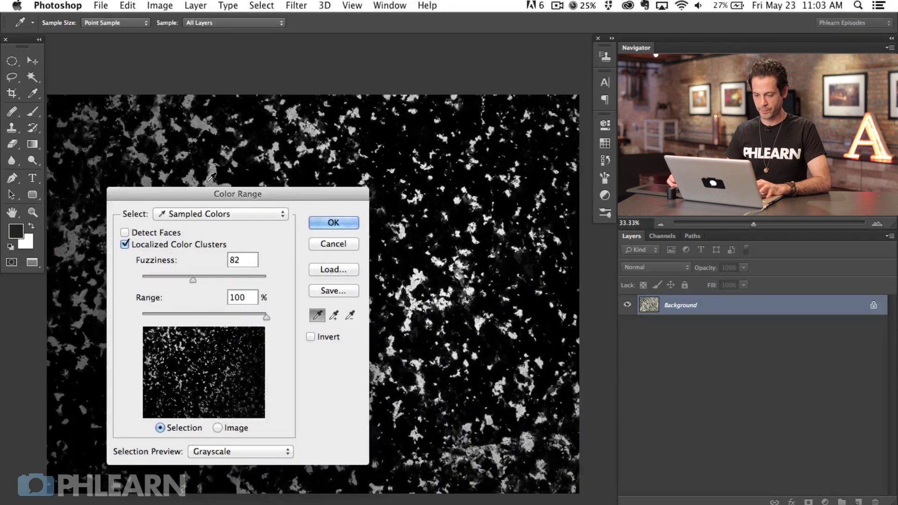
click(333, 315)
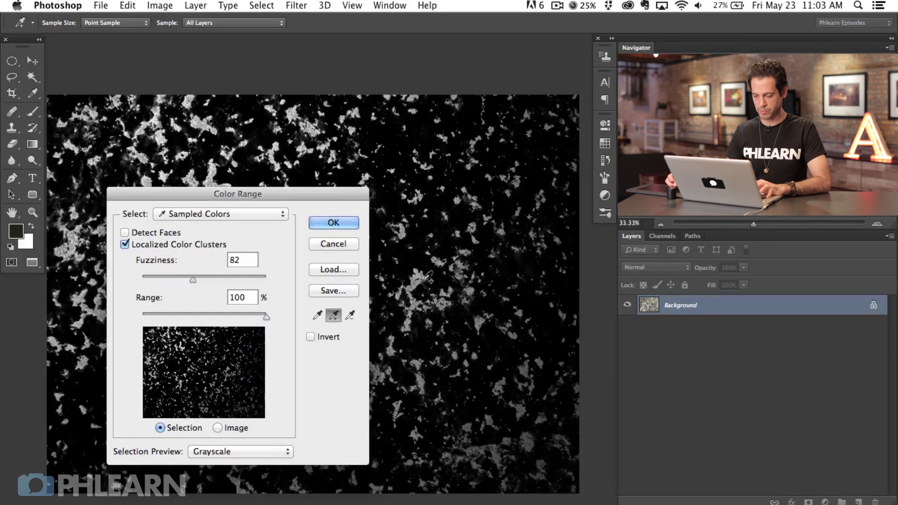
click(467, 281)
- Lower the Fuzziness to 41 and apply the Color Range selection of the dark specks
drag(328, 193, 327, 242)
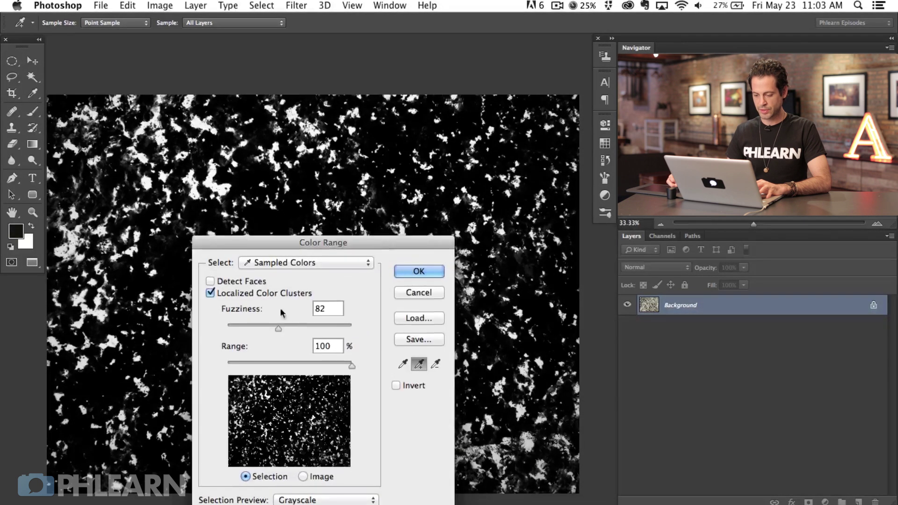
mouse_move(272, 329)
mouse_down()
mouse_move(242, 330)
mouse_move(255, 331)
mouse_up()
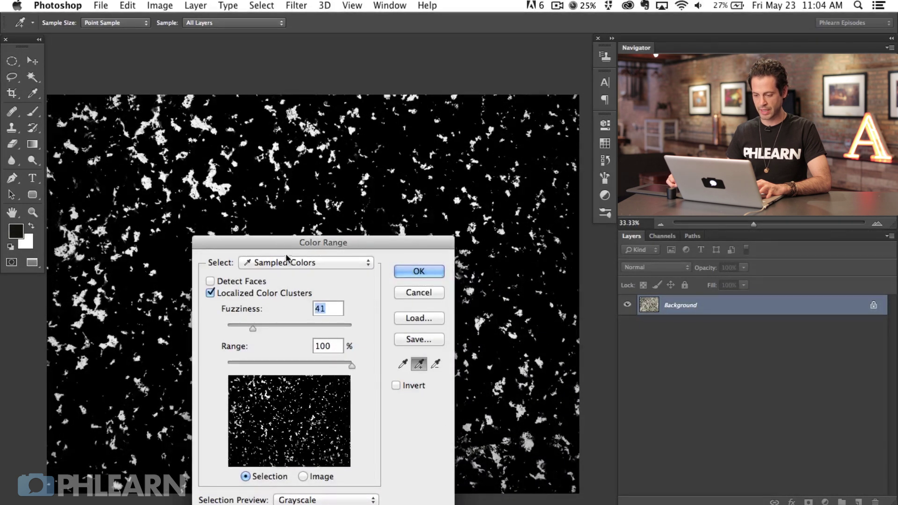
drag(283, 246, 214, 164)
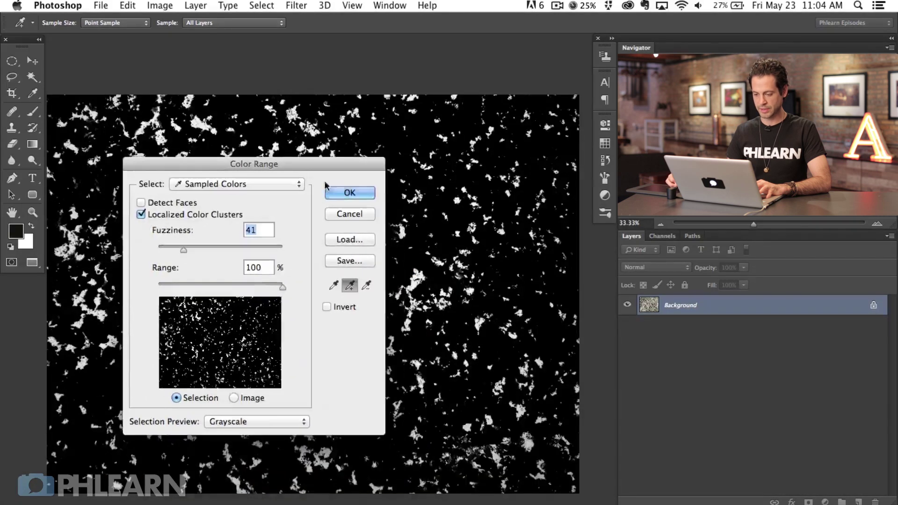
click(339, 192)
key(j)
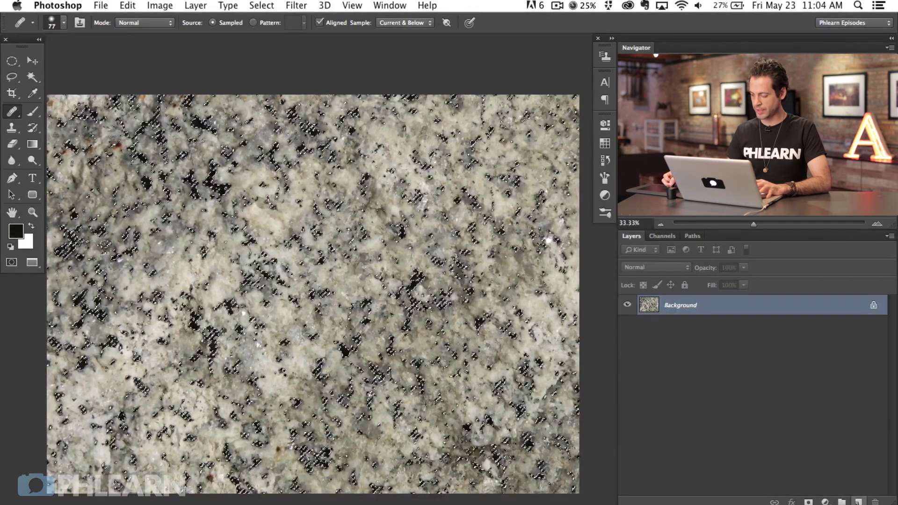
- Fill the speck selection with black at 100% opacity on a new layer, then deselect
click(859, 501)
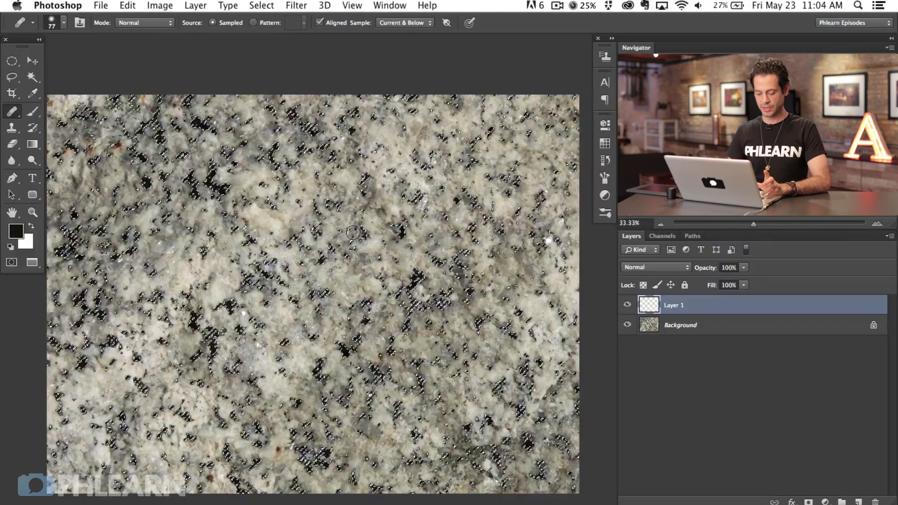
key(shift+BackSpace)
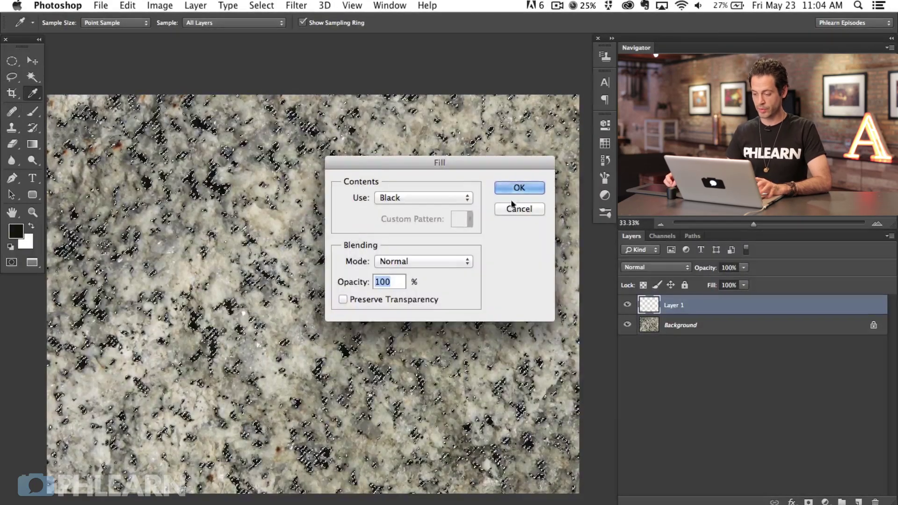
click(518, 187)
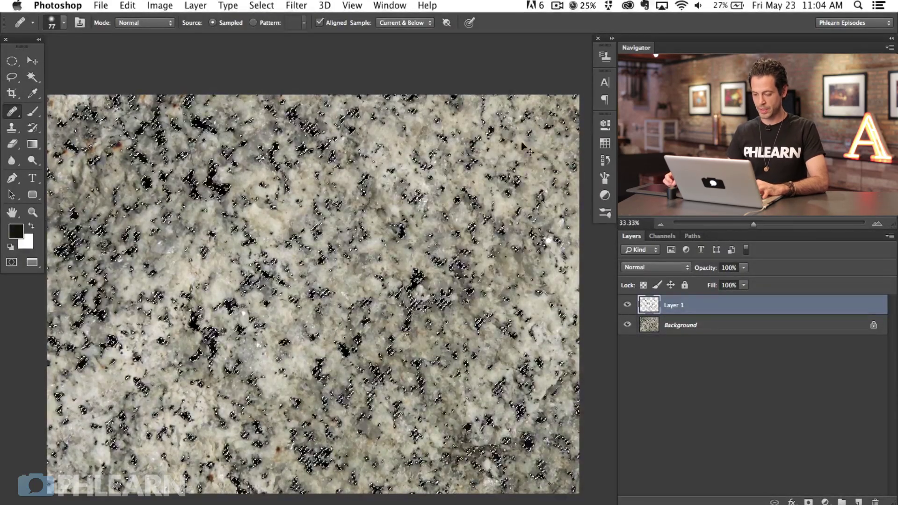
key(ctrl+d)
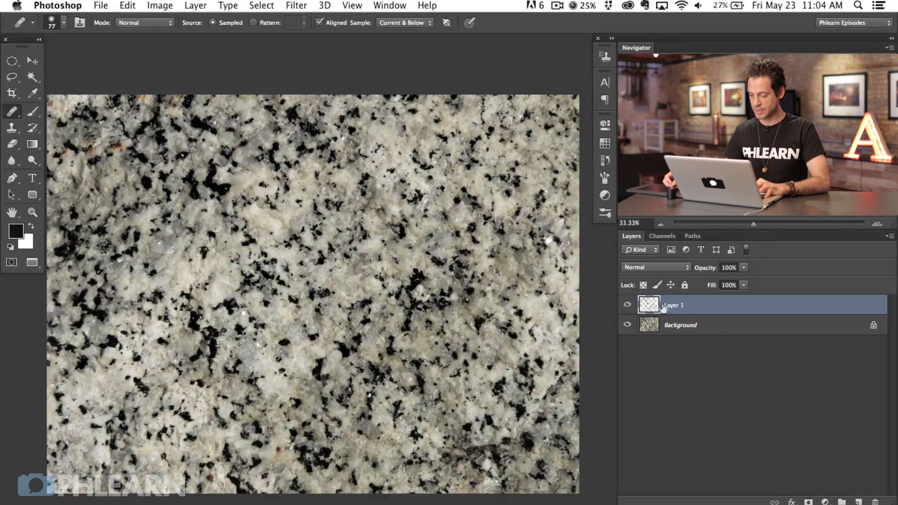
- Add a new layer directly above the Background and fill it with white
click(711, 326)
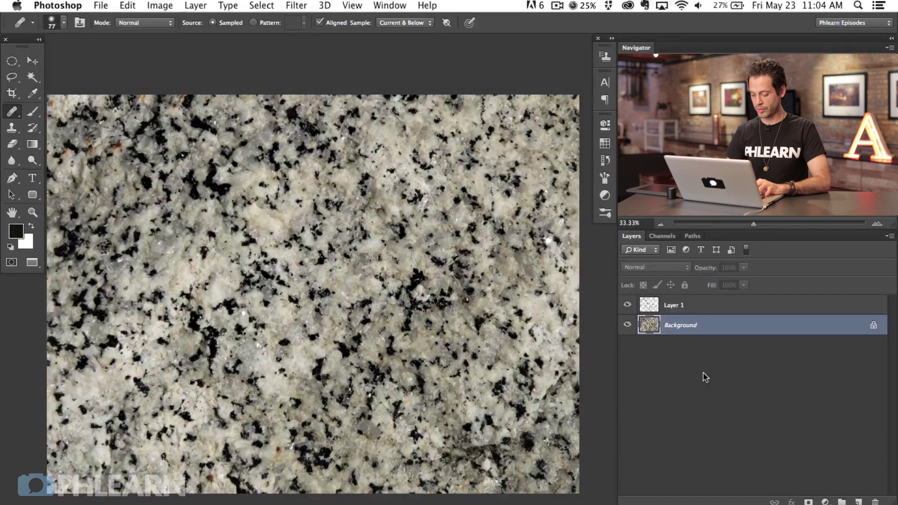
key(super+alt+shift+n)
key(shift+F5)
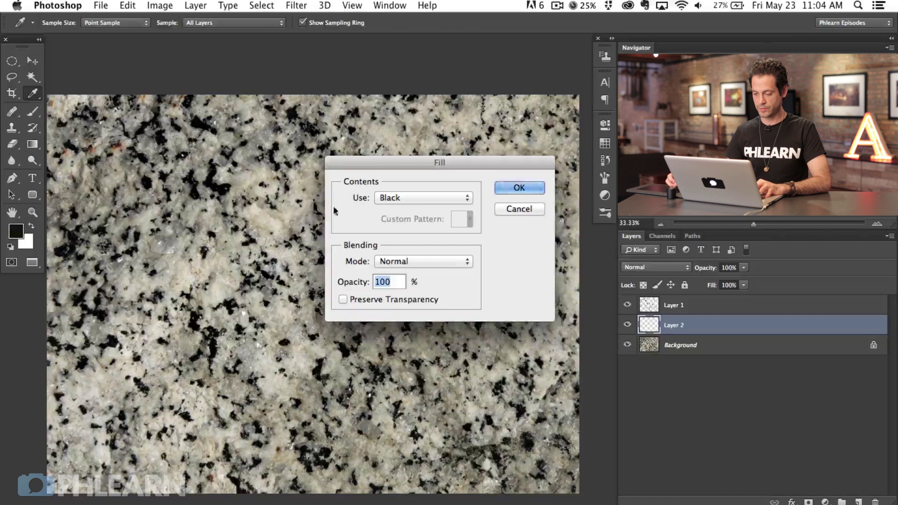
click(393, 198)
click(391, 220)
click(518, 192)
key(j)
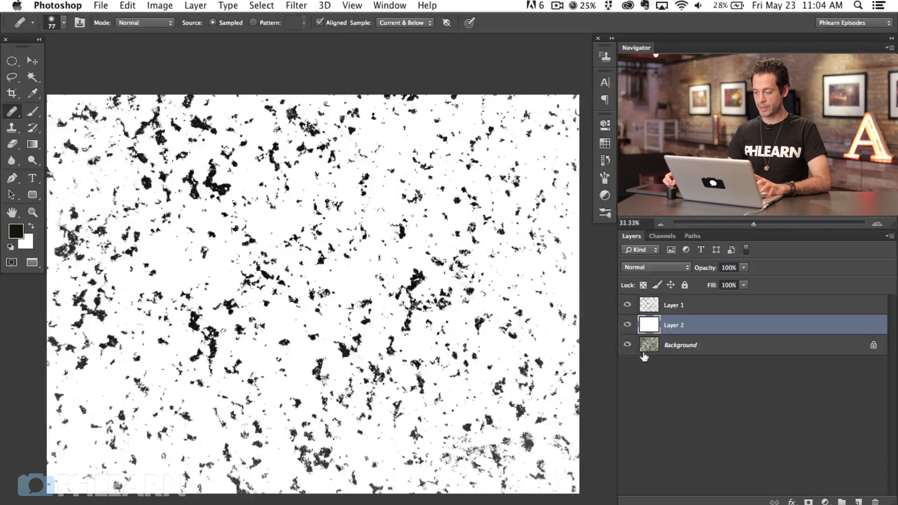
- Toggle the visibility of the black speck layer and the white layer to compare them
click(626, 306)
click(627, 307)
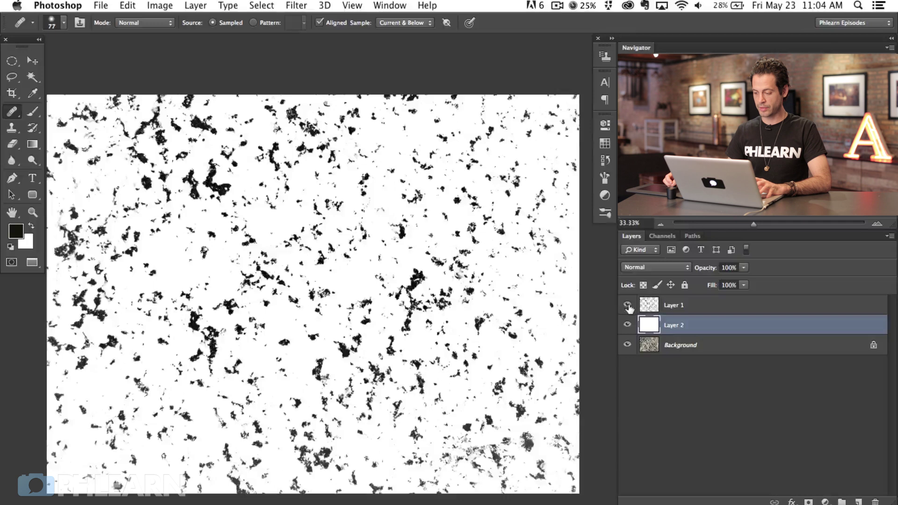
click(627, 325)
click(627, 325)
- Add a new layer above Layer 1 and prepare a white Brush with 100% flow and a size of 163
click(689, 312)
drag(320, 373, 340, 349)
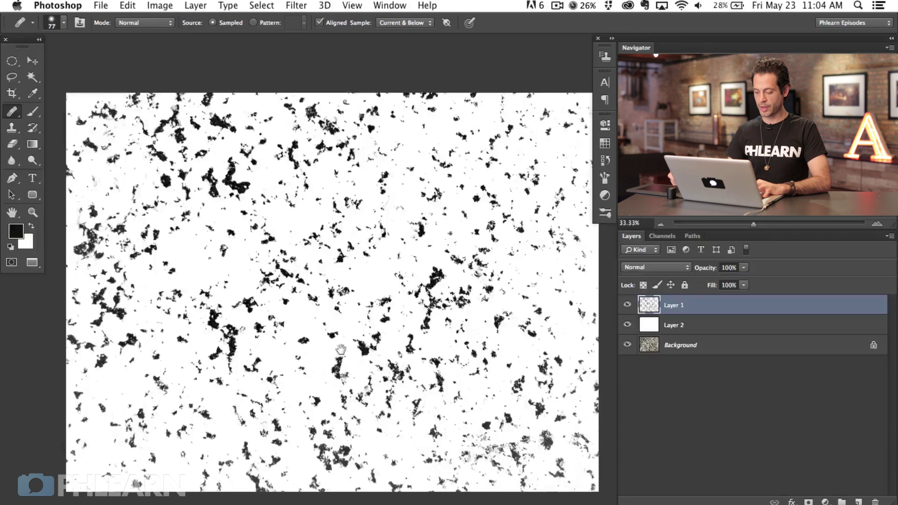
key(super+equal)
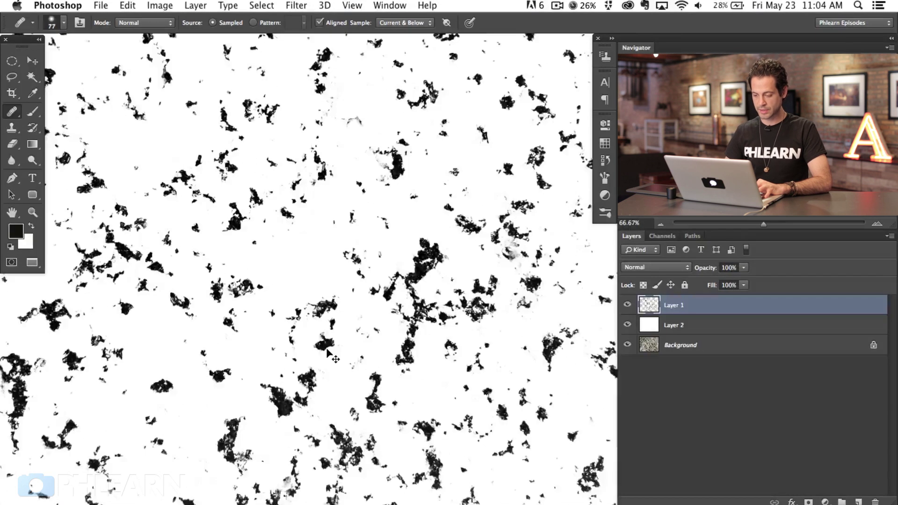
key(super+minus)
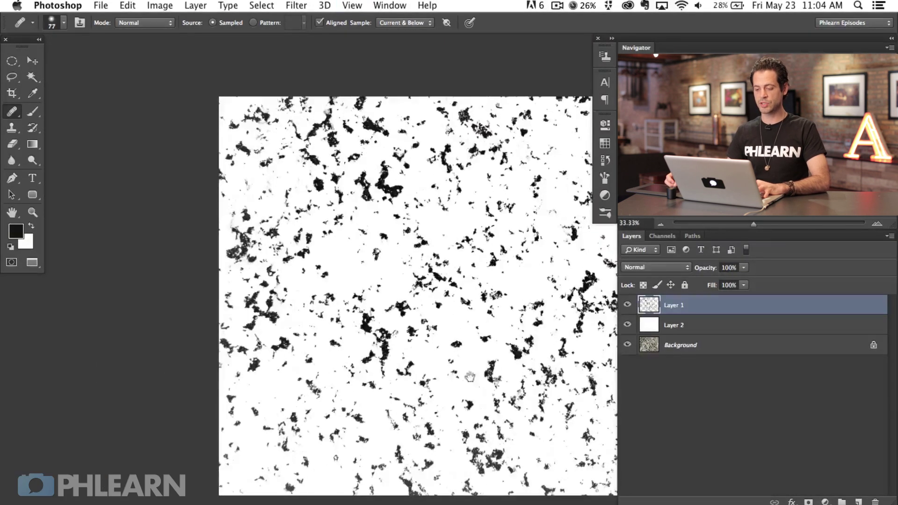
mouse_move(470, 377)
mouse_down()
mouse_move(372, 380)
mouse_move(301, 366)
mouse_up()
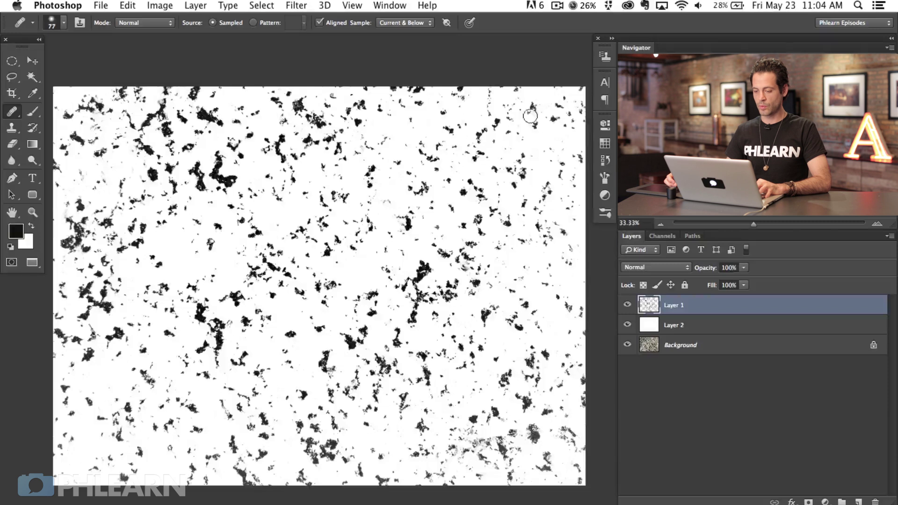
drag(334, 245, 311, 246)
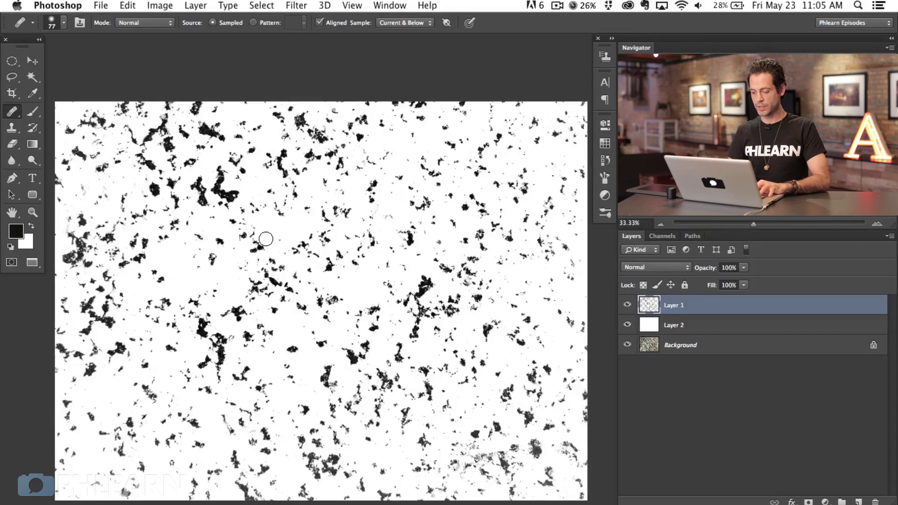
key(super+alt+shift+n)
key(b)
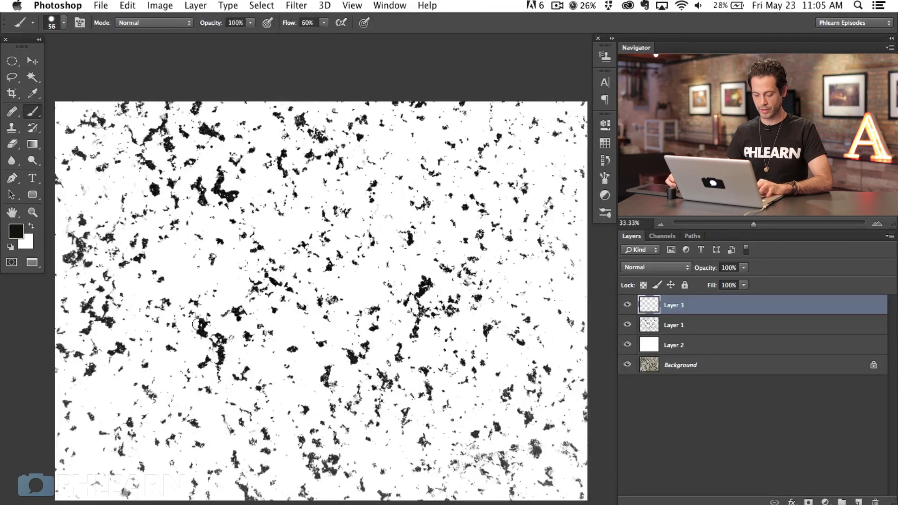
key(x)
key(shift+0)
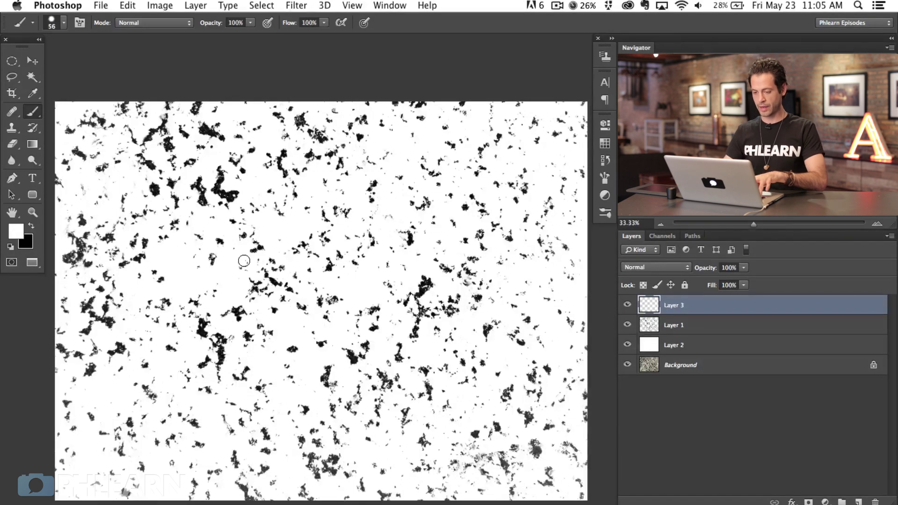
ctrl+alt+click(172, 377)
mouse_move(168, 439)
ctrl+alt+mouse_down()
mouse_move(188, 503)
mouse_move(126, 499)
ctrl+alt+mouse_up()
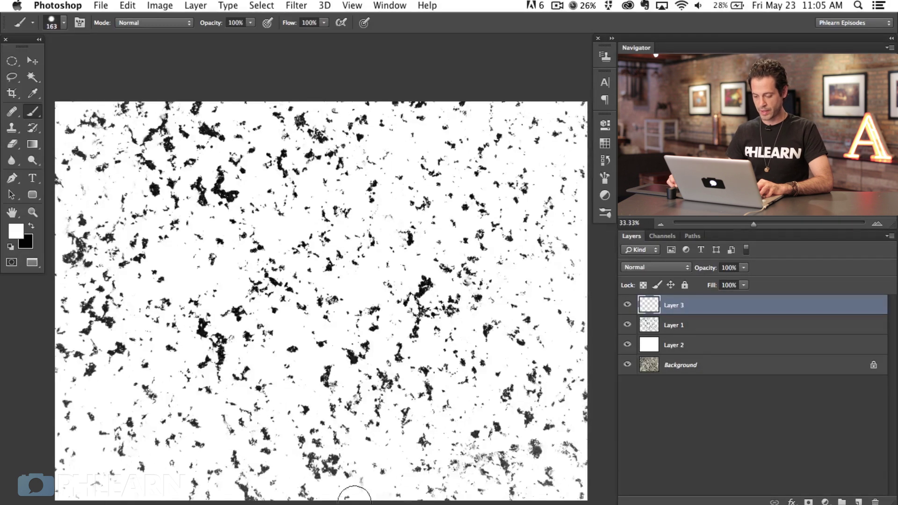
- Paint white over the specks that touch the canvas borders, reducing the brush size to 101 along the way
drag(273, 494, 243, 489)
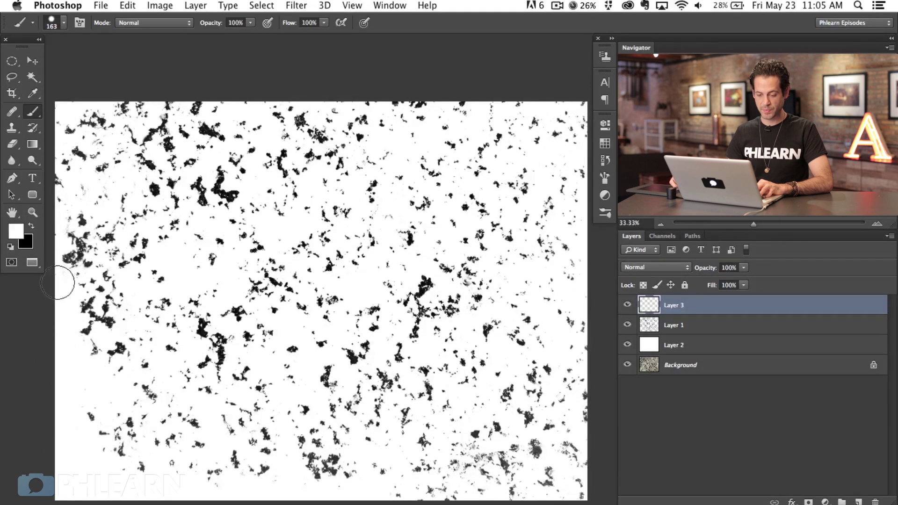
drag(68, 156, 69, 129)
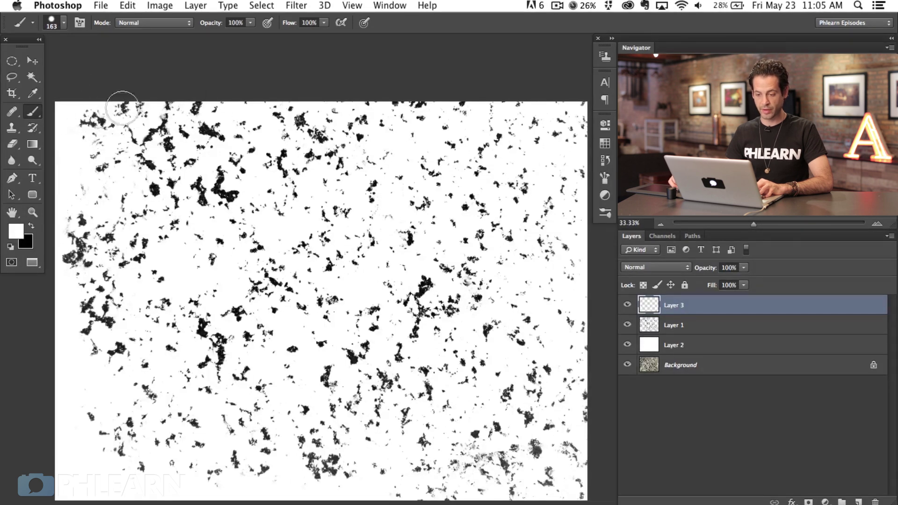
mouse_move(122, 107)
mouse_down()
mouse_move(144, 113)
mouse_move(167, 94)
mouse_move(195, 96)
mouse_move(196, 108)
mouse_move(222, 94)
mouse_move(245, 102)
mouse_move(228, 104)
mouse_move(278, 102)
mouse_move(274, 120)
mouse_move(285, 131)
mouse_move(275, 110)
mouse_up()
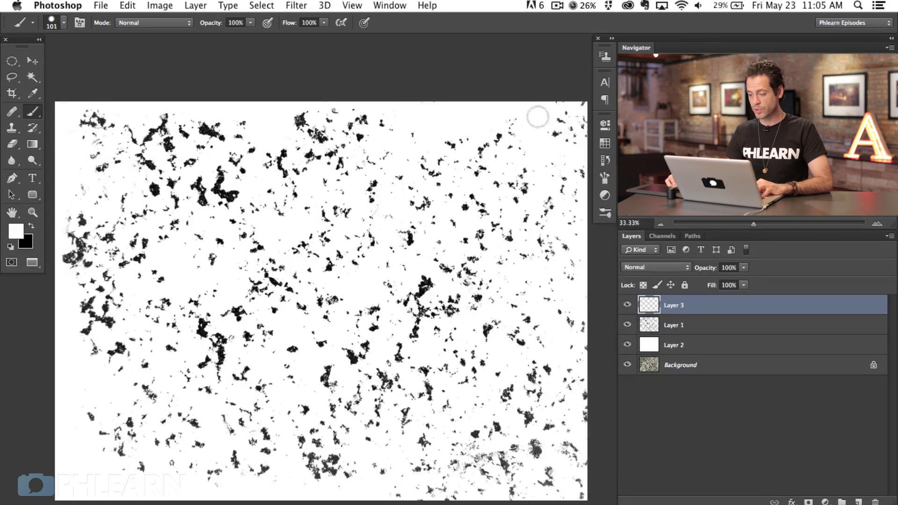
scroll(505, 117, right, 3)
scroll(505, 117, down, 1)
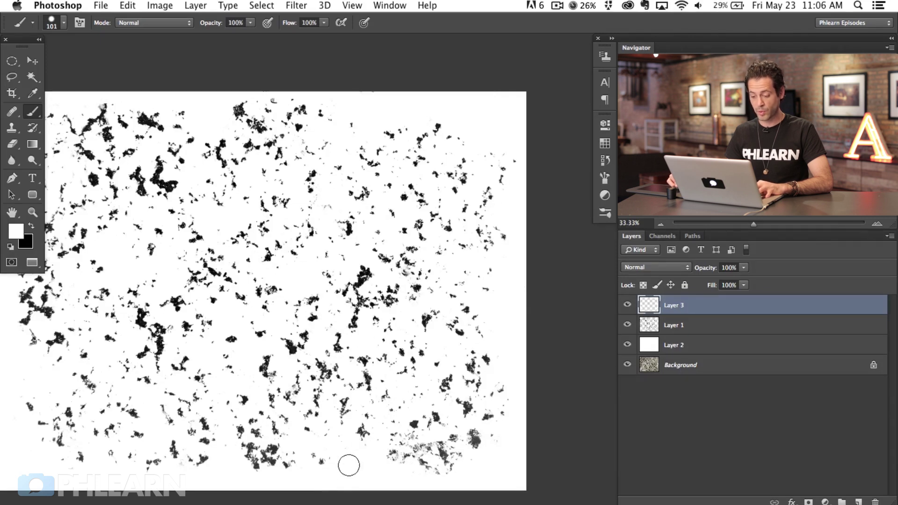
- Merge Layer 3, Layer 1 and Layer 2 with the Background into a single layer
drag(237, 423, 324, 439)
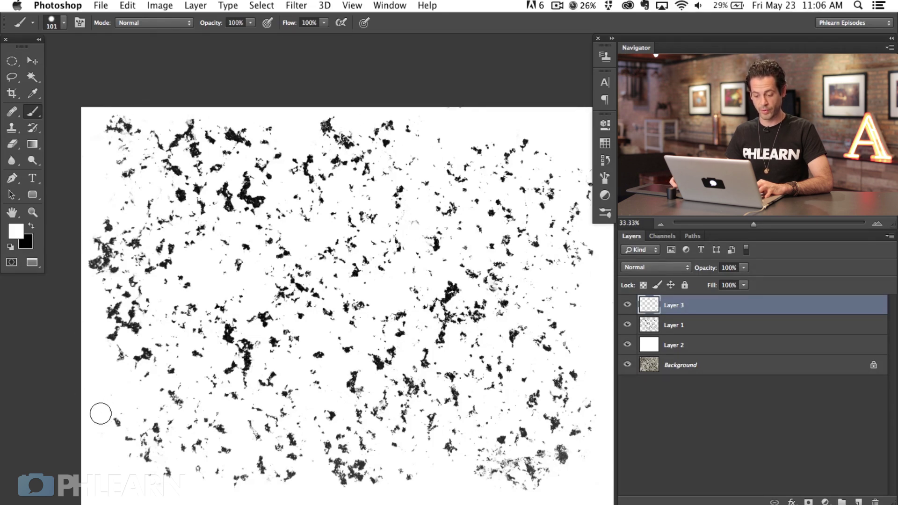
scroll(67, 344, right, 2)
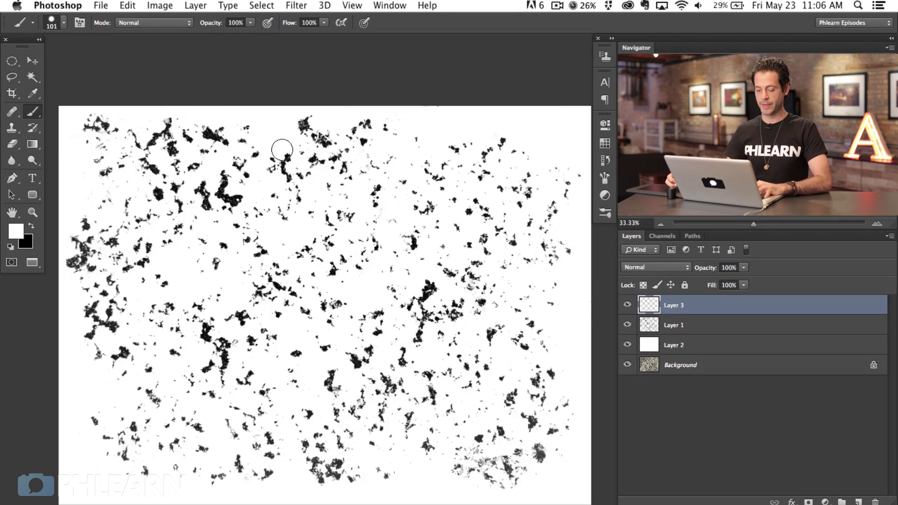
drag(357, 366, 351, 375)
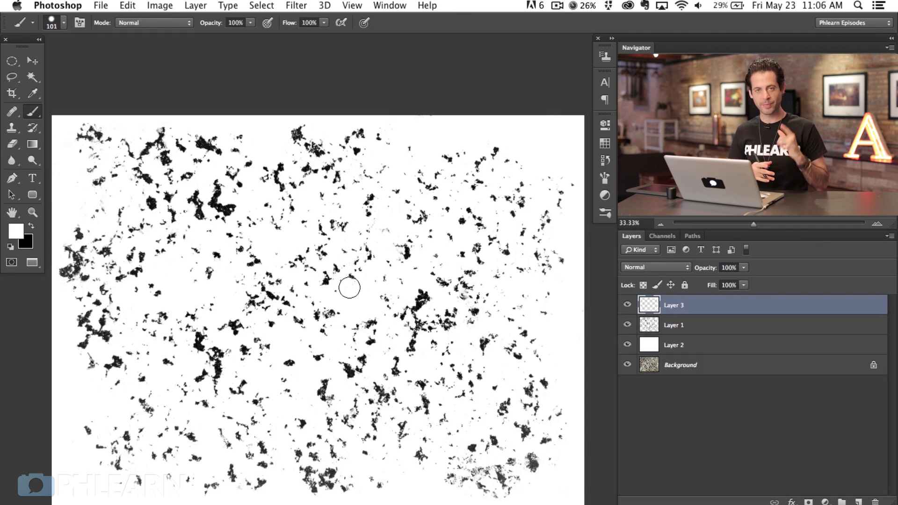
shift+click(721, 365)
key(super+e)
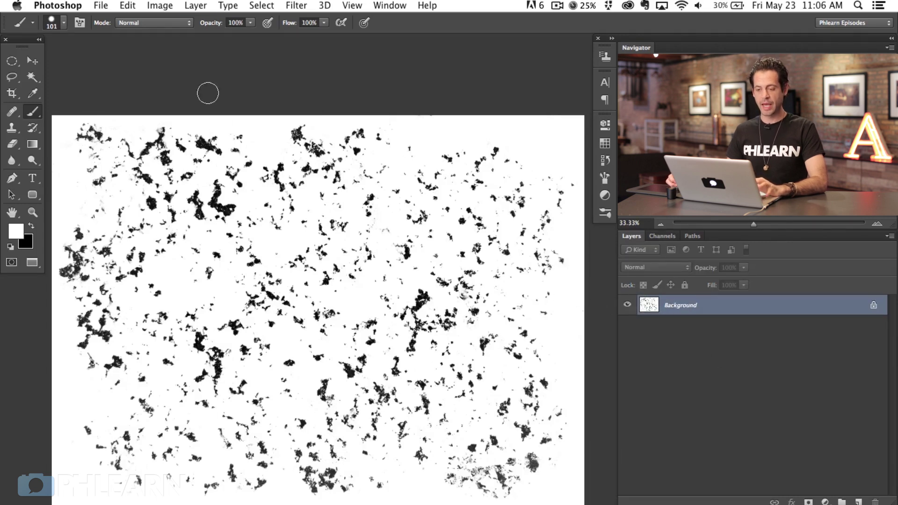
- Resize the speckle image to a width of 600 pixels with its proportions kept
click(160, 6)
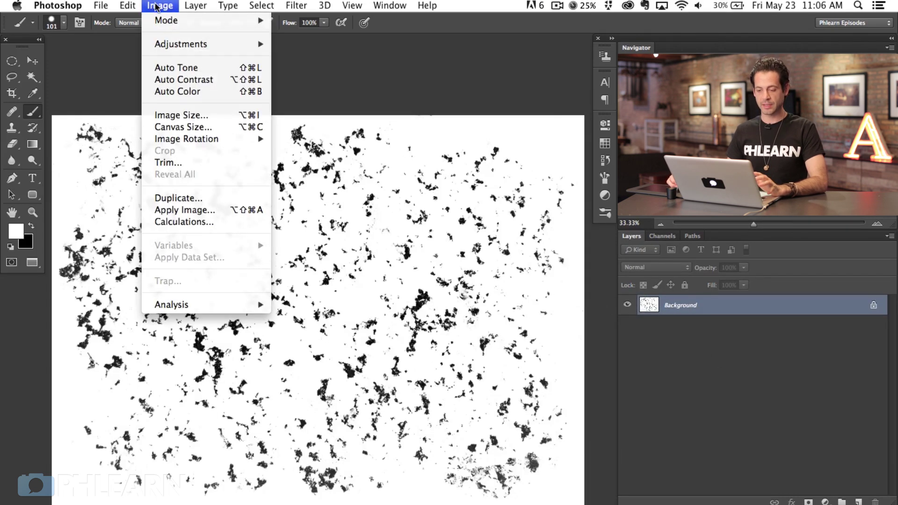
click(192, 117)
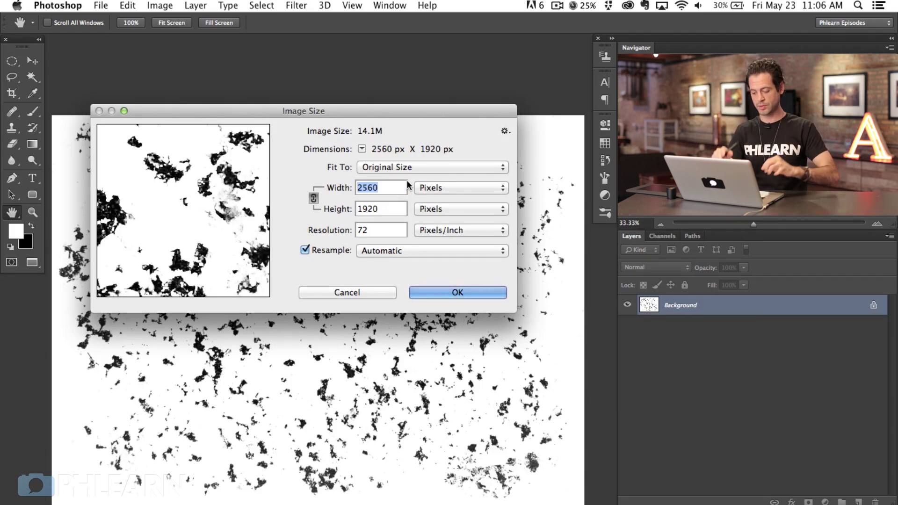
text(600)
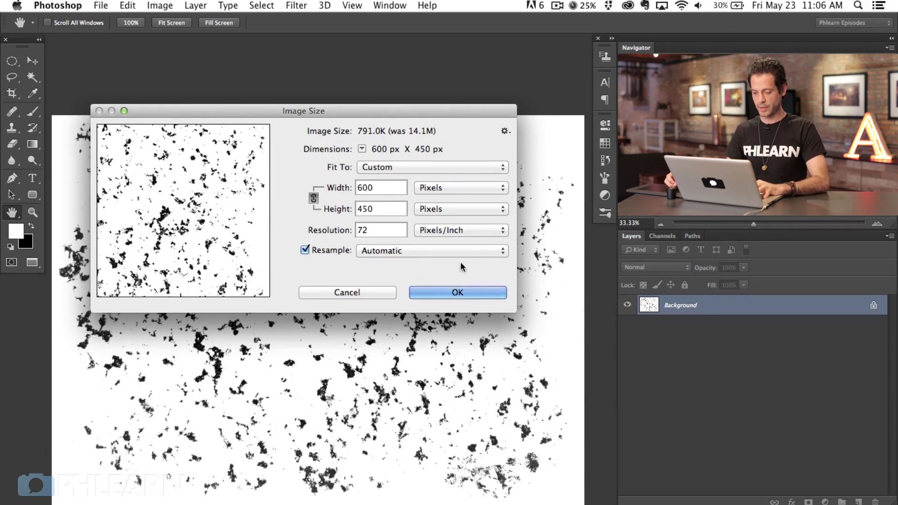
click(478, 294)
- Define the whole speckle image as a brush preset named Freckles
key(super+1)
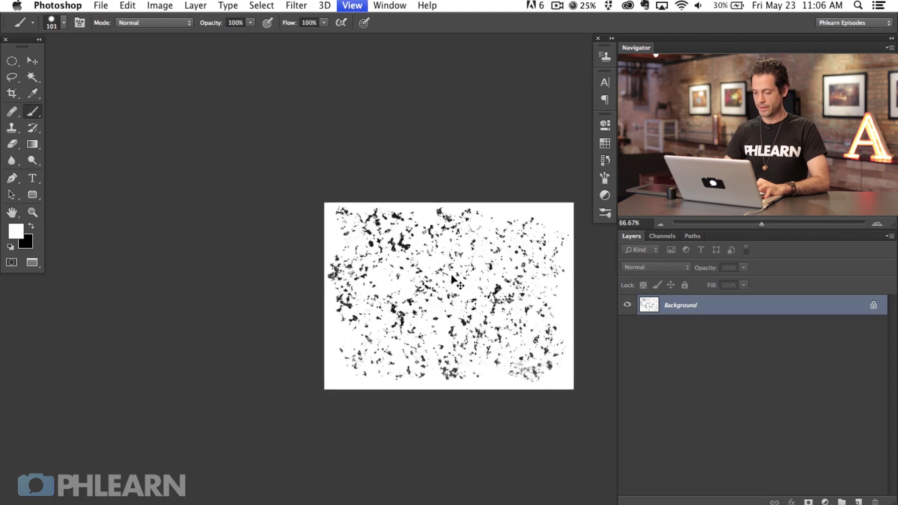
drag(524, 292, 393, 275)
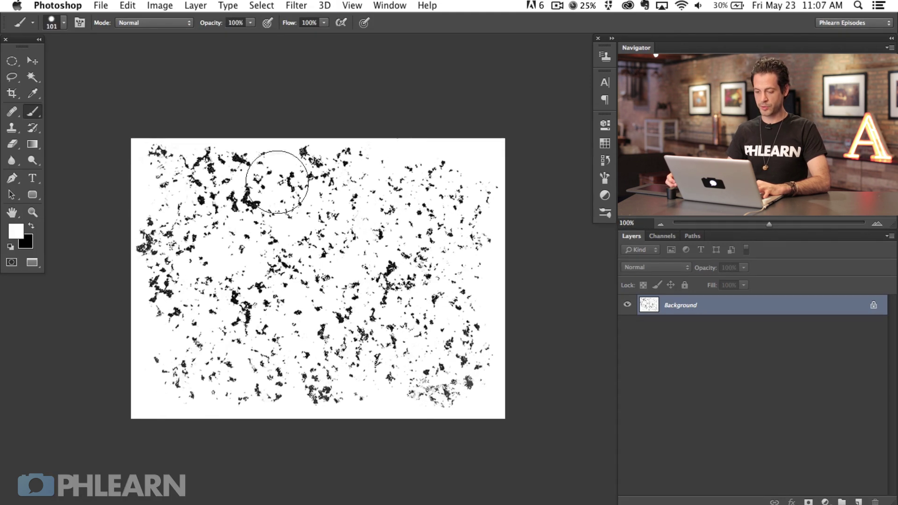
click(128, 6)
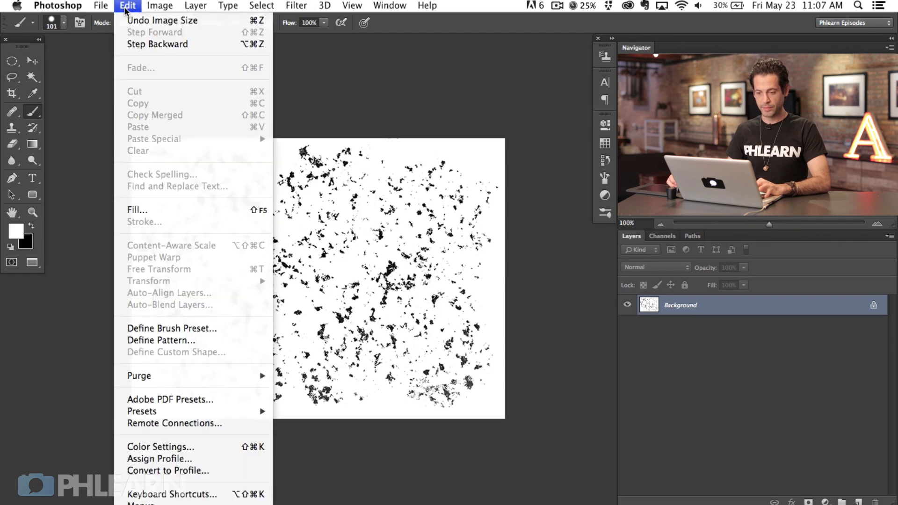
click(195, 329)
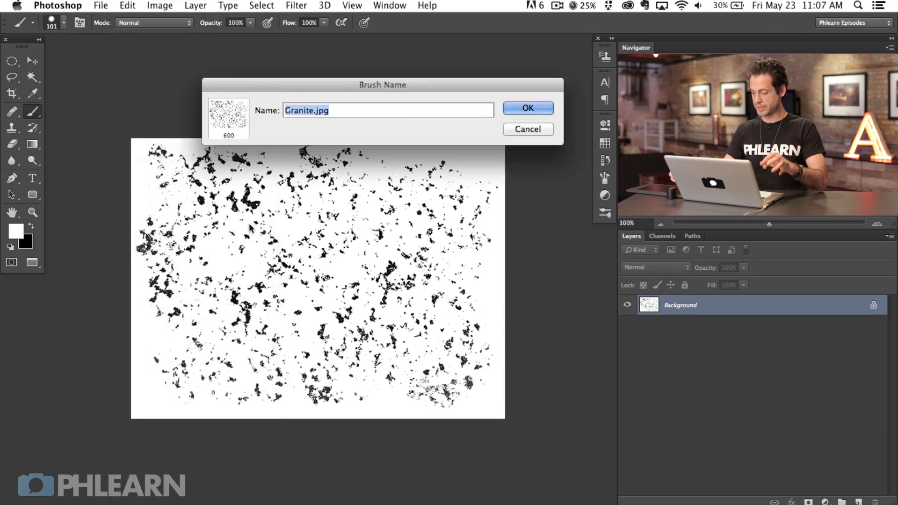
text(Fre)
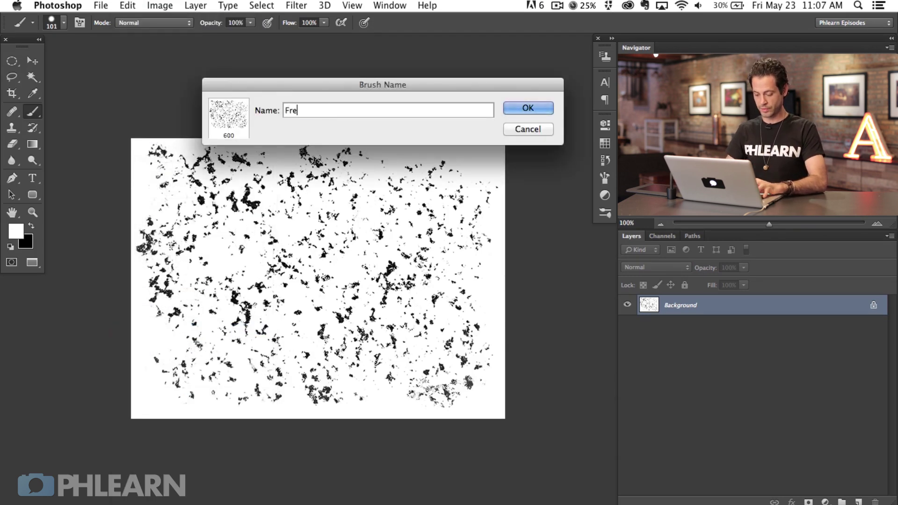
text(ckles)
key(Return)
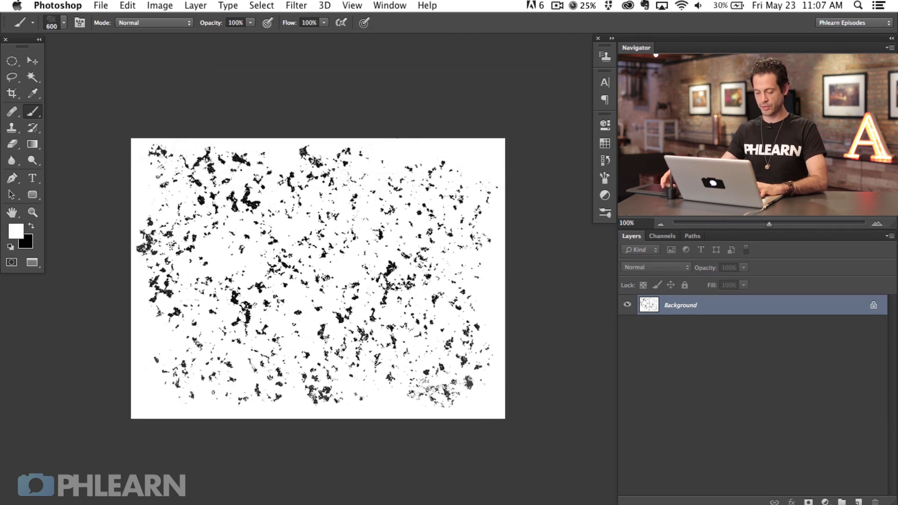
- Switch to the portrait document in full-screen view and add a new layer above the Background
key(f)
key(f)
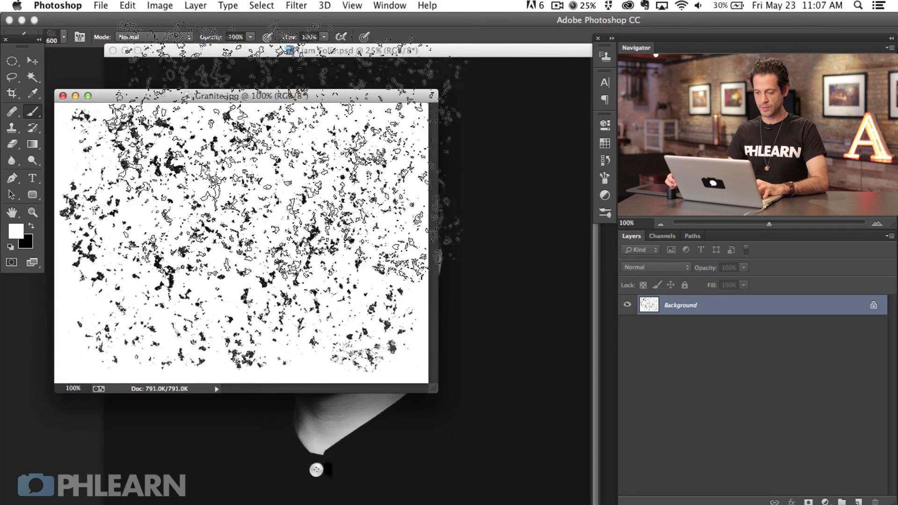
click(401, 50)
key(f)
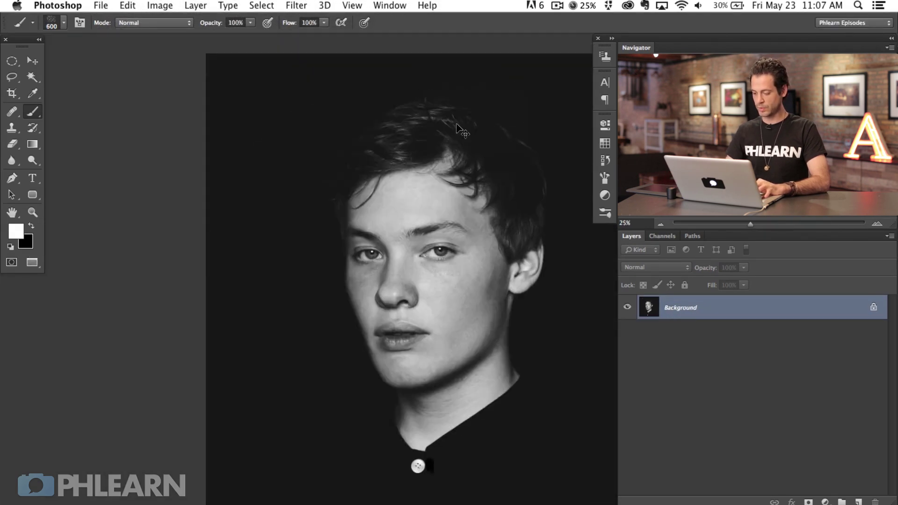
key(super+plus)
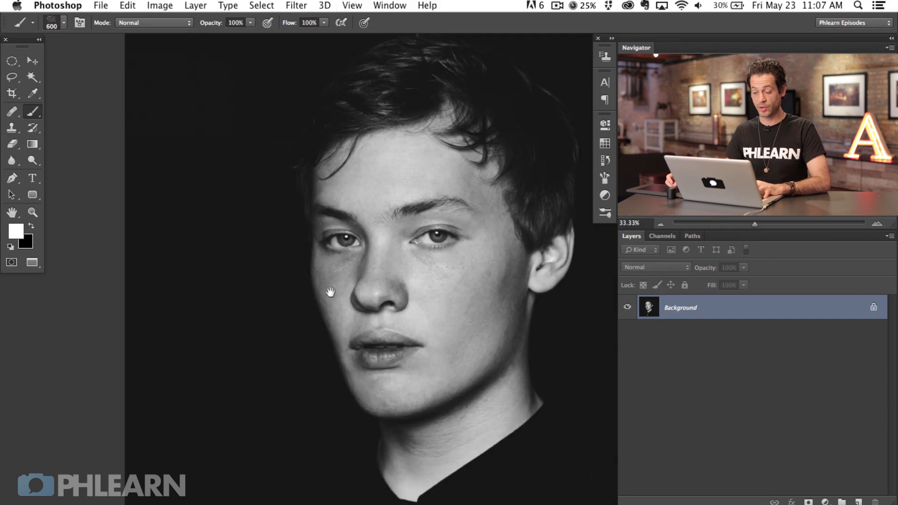
drag(329, 295, 260, 286)
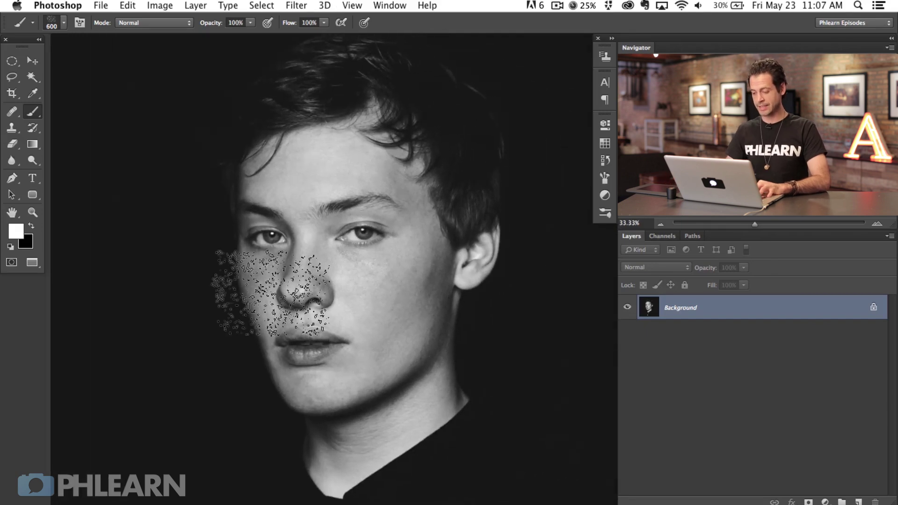
key(alt+shift+super+n)
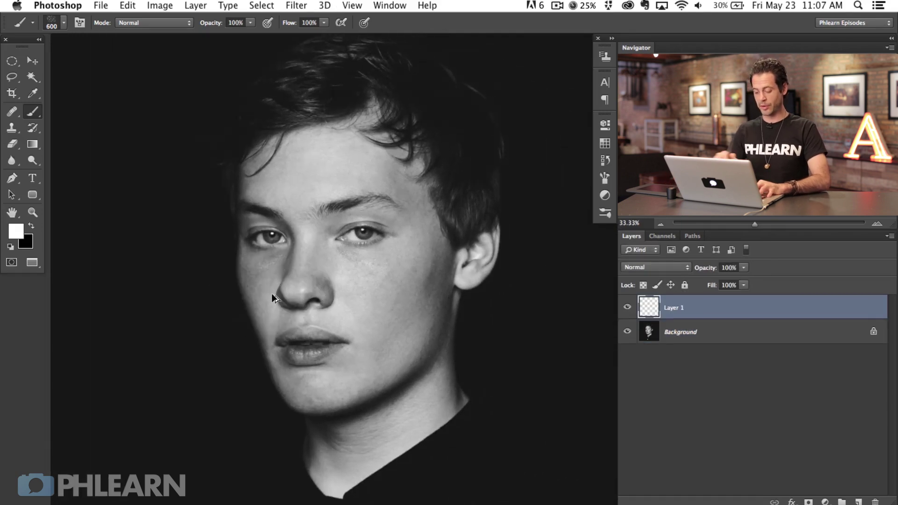
- Check in the brush preset picker that the 600 px Freckles brush is the active tip
drag(132, 252, 175, 180)
right_click(181, 172)
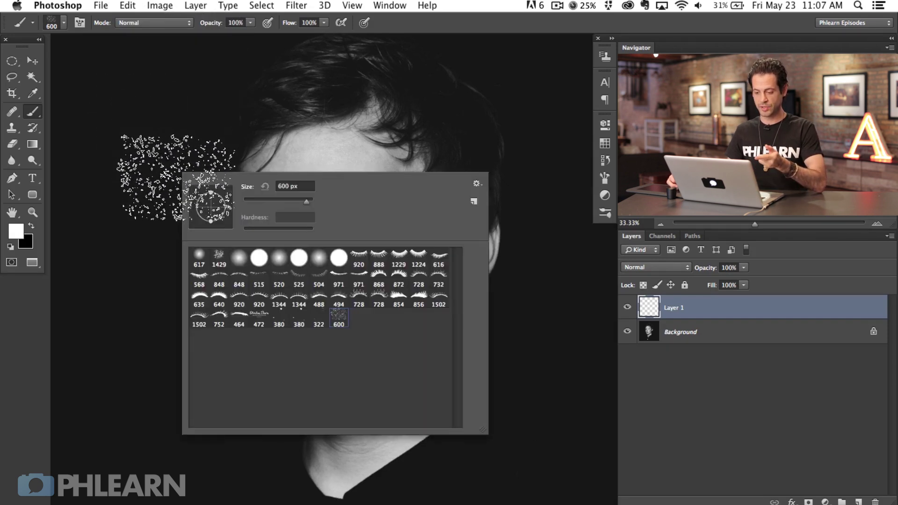
click(120, 158)
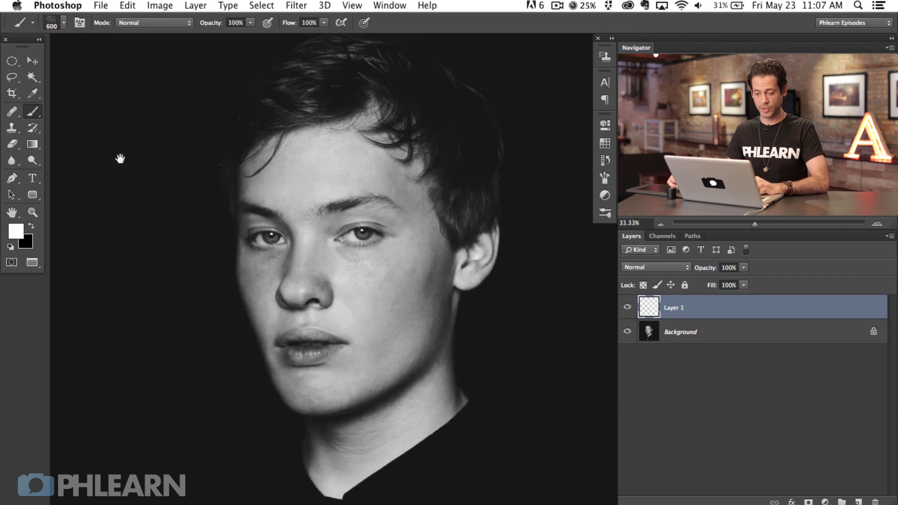
right_click(238, 149)
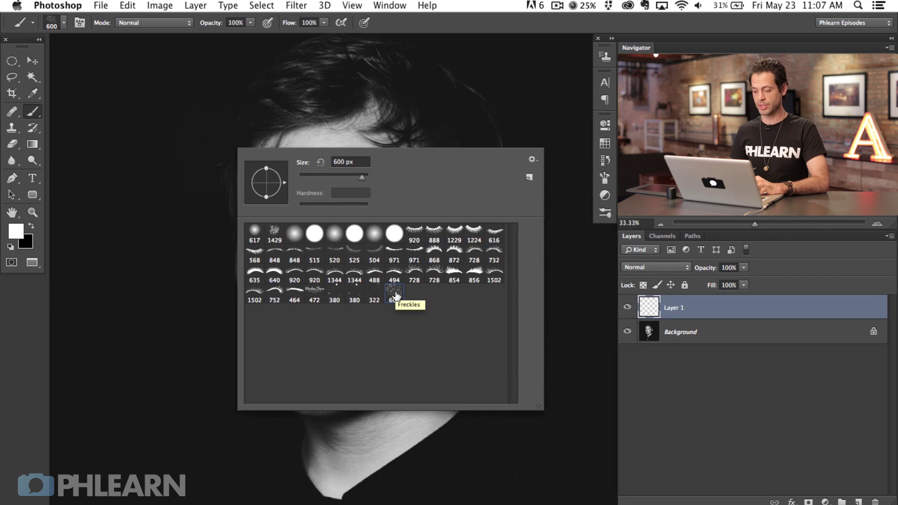
click(121, 258)
- Try stamping white freckles over the face, neck and dark background on Layer 1 with the 600 px Freckles brush
click(156, 273)
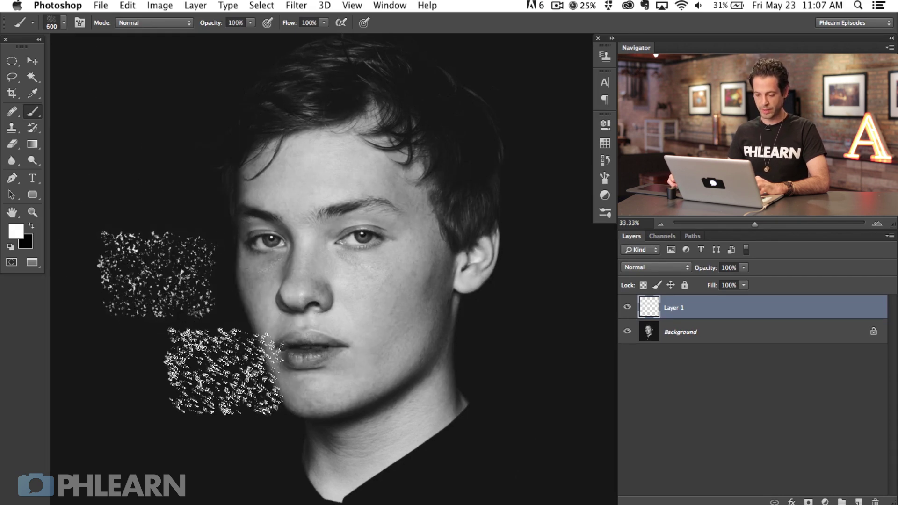
click(224, 372)
click(143, 458)
click(278, 262)
click(187, 168)
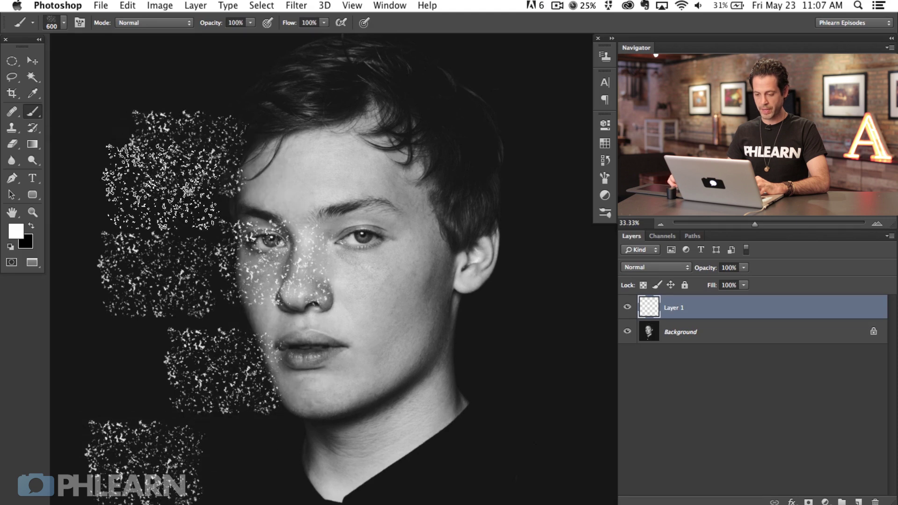
click(150, 243)
click(274, 163)
click(343, 449)
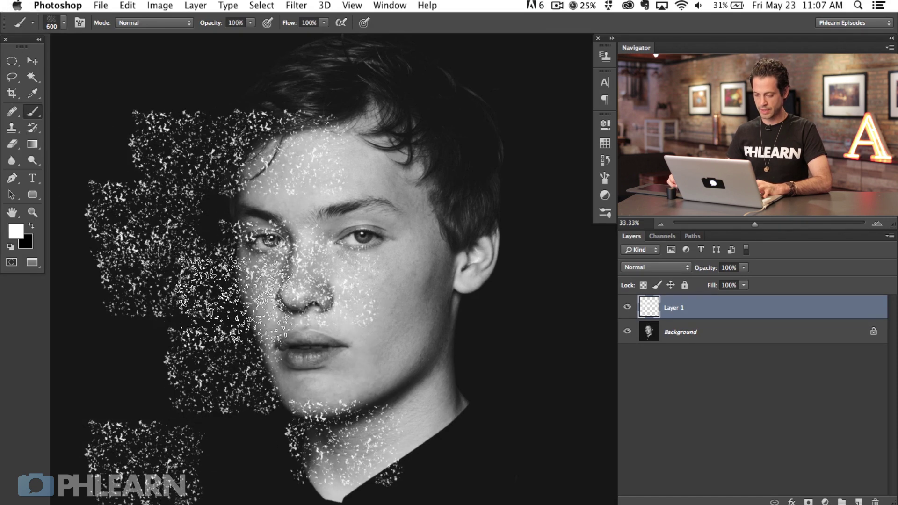
drag(190, 288, 219, 274)
key(super+plus)
drag(242, 446, 366, 383)
click(117, 320)
drag(477, 355, 344, 381)
click(394, 336)
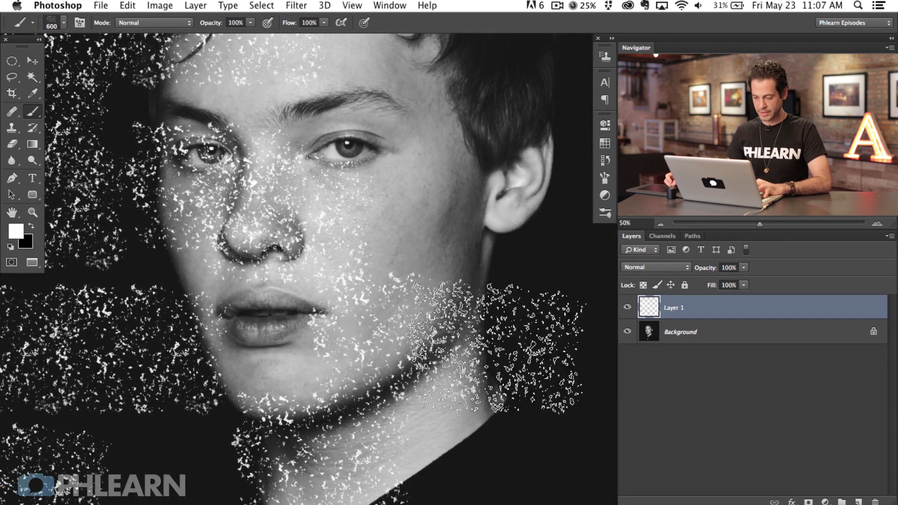
click(450, 200)
drag(476, 431, 336, 426)
click(420, 335)
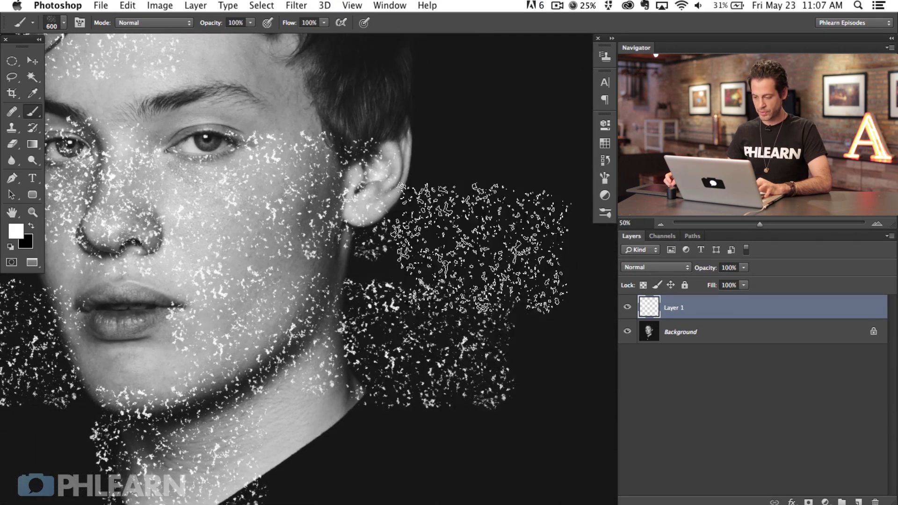
click(477, 189)
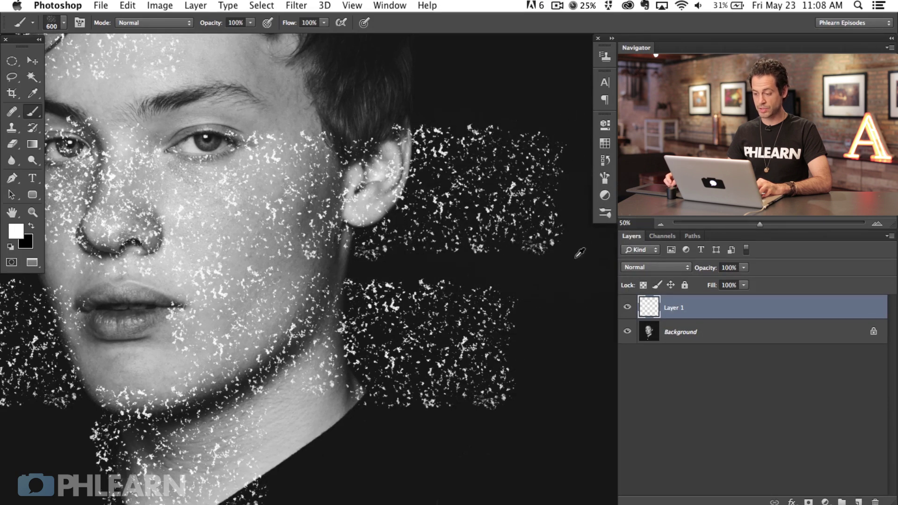
drag(419, 448, 421, 309)
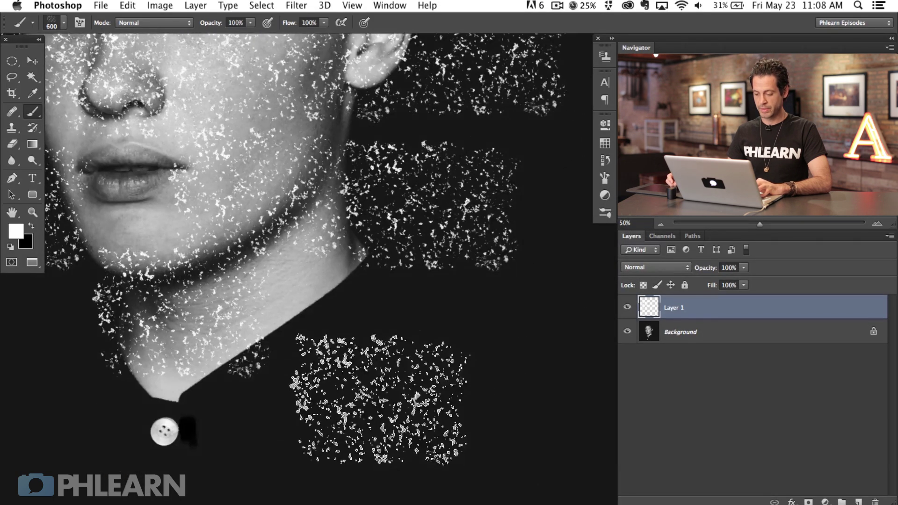
click(380, 400)
click(279, 470)
click(163, 489)
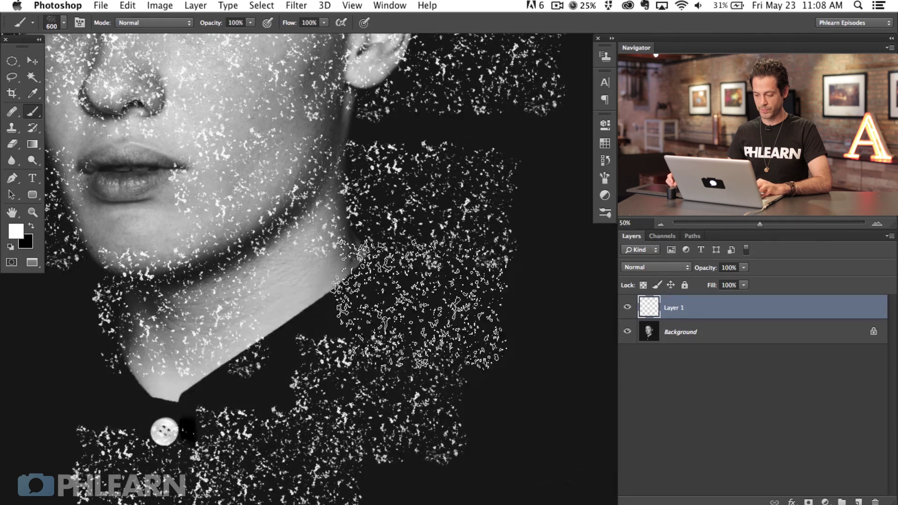
scroll(201, 336, up, 2)
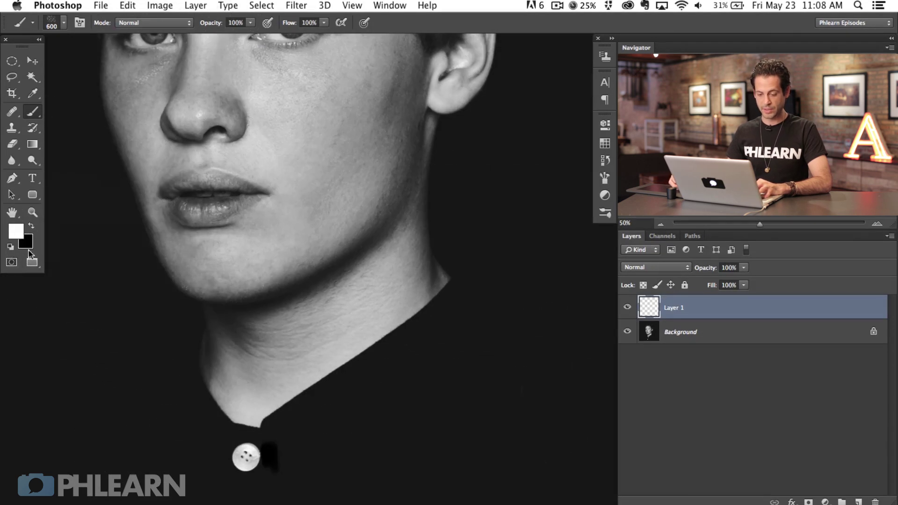
- Set the foreground colour to pure red, ff0000
click(16, 231)
text(ff0000)
click(467, 140)
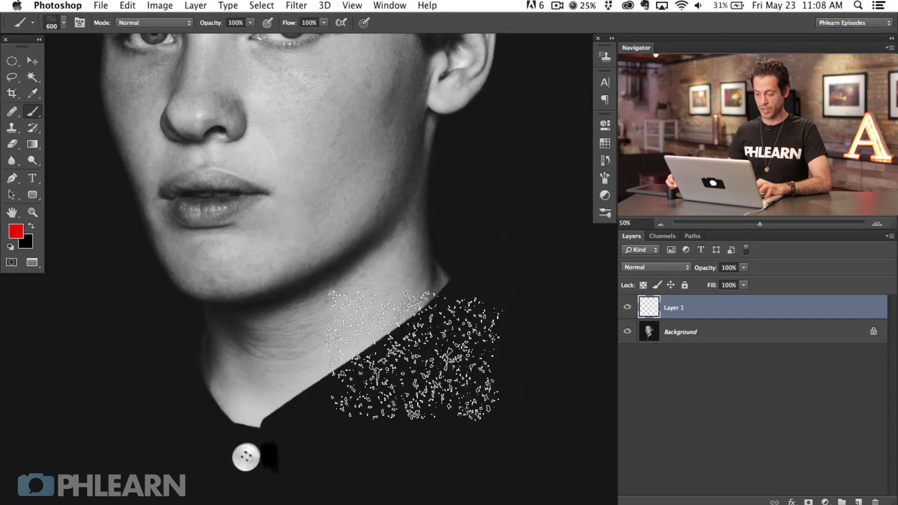
- Try the Freckles brush in red with single stamps and continuous strokes across the portrait
click(412, 355)
click(363, 471)
click(168, 437)
mouse_move(365, 284)
mouse_down()
mouse_move(343, 307)
mouse_move(298, 326)
mouse_up()
mouse_move(297, 326)
mouse_down()
mouse_move(419, 176)
mouse_move(190, 420)
mouse_move(285, 430)
mouse_move(322, 345)
mouse_up()
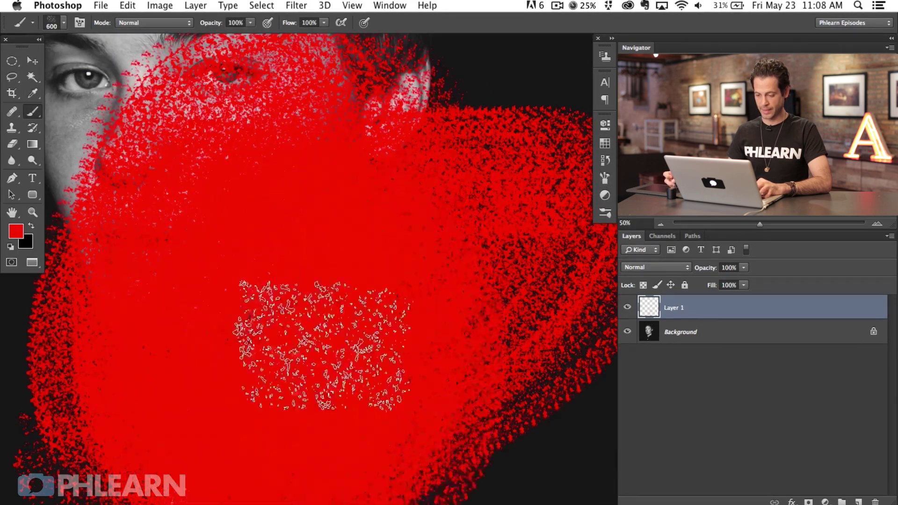
- Undo all of the red test stamps and strokes on Layer 1
key(super+alt+z)
key(super+alt+z)
key(super+alt+z)
key(super+alt+z)
key(super+alt+z)
key(super+alt+z)
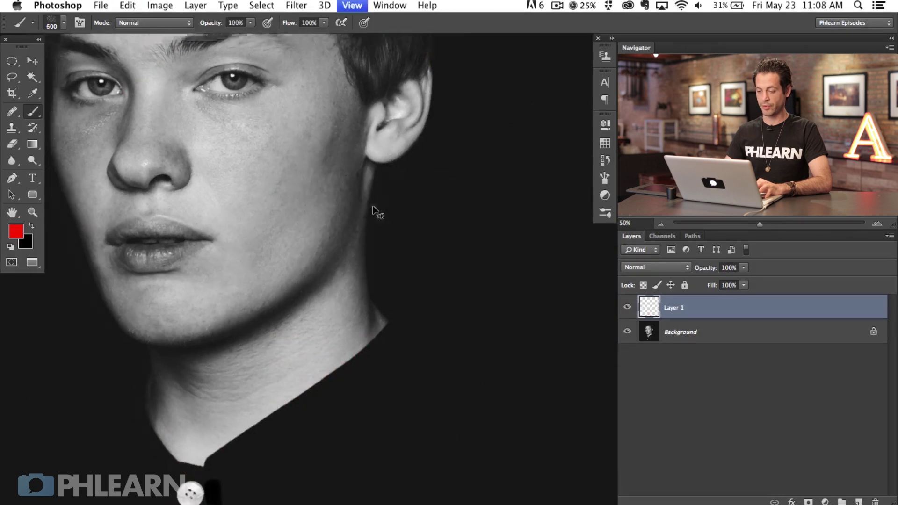
- Enable Shape Dynamics for the Freckles brush with 100% size jitter, 75% minimum diameter and 100% angle jitter
key(super+minus)
drag(252, 328, 287, 399)
key(super+d)
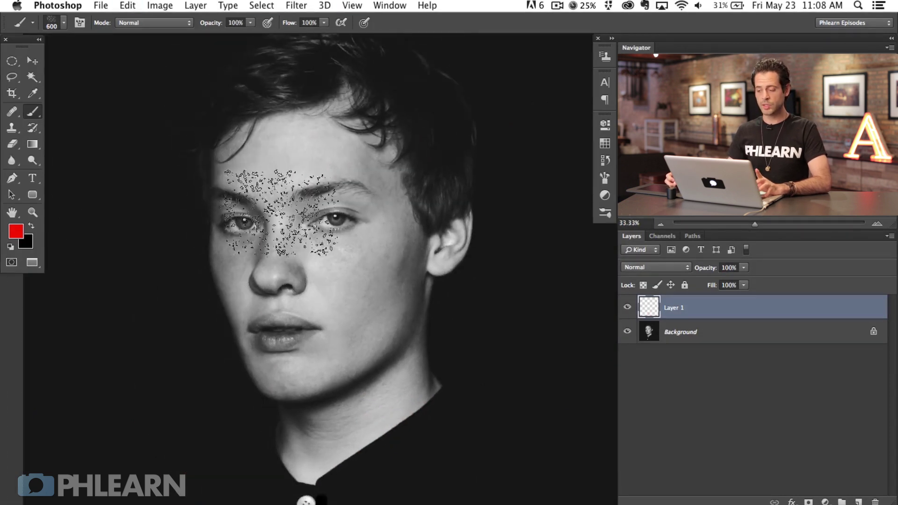
click(604, 179)
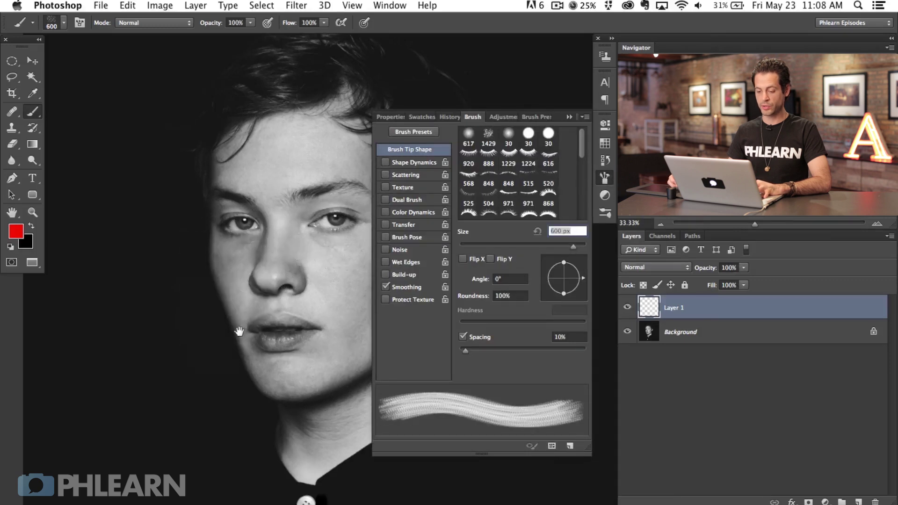
drag(236, 325, 188, 333)
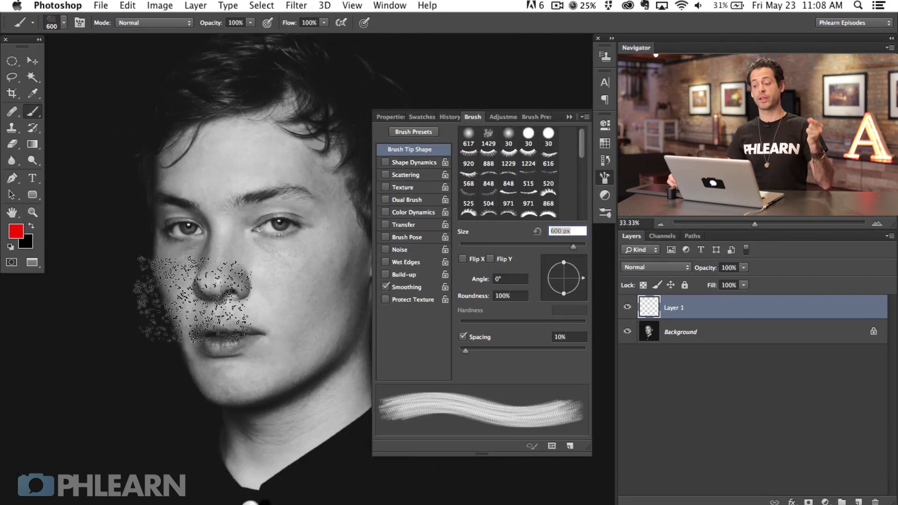
click(400, 164)
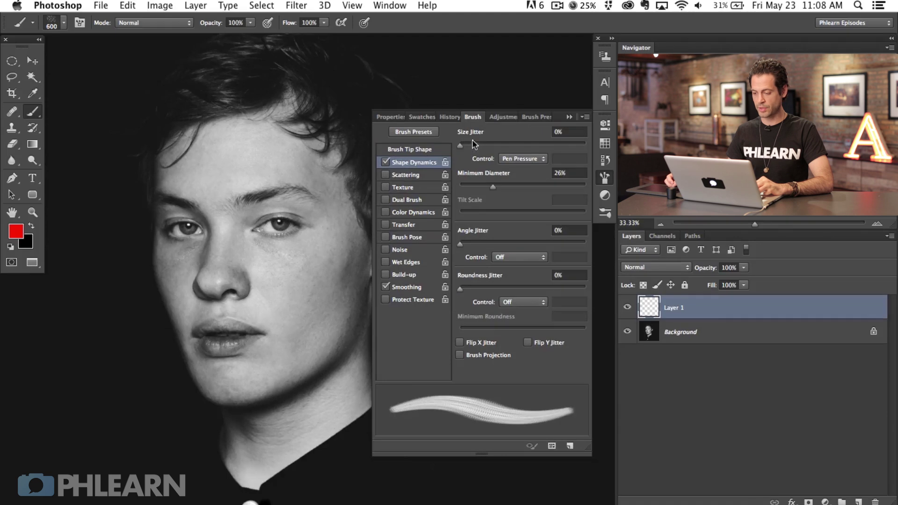
drag(472, 143, 585, 145)
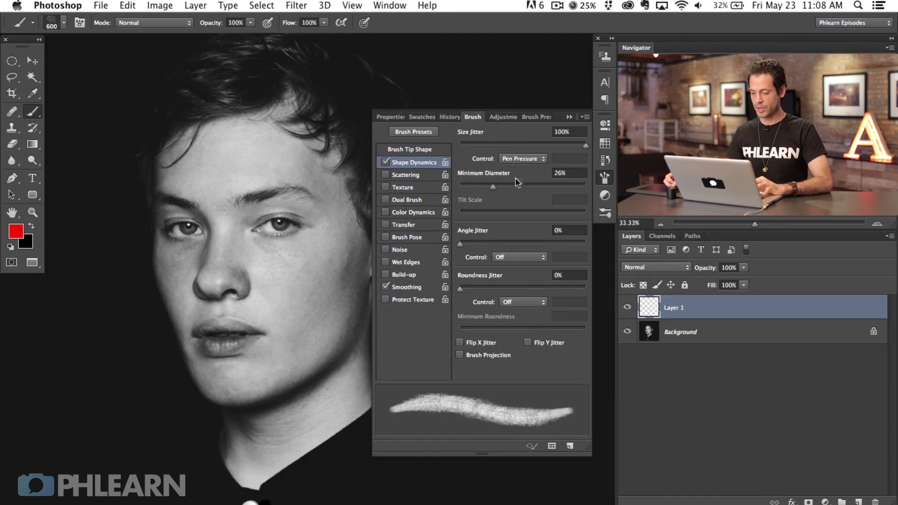
drag(518, 185, 559, 188)
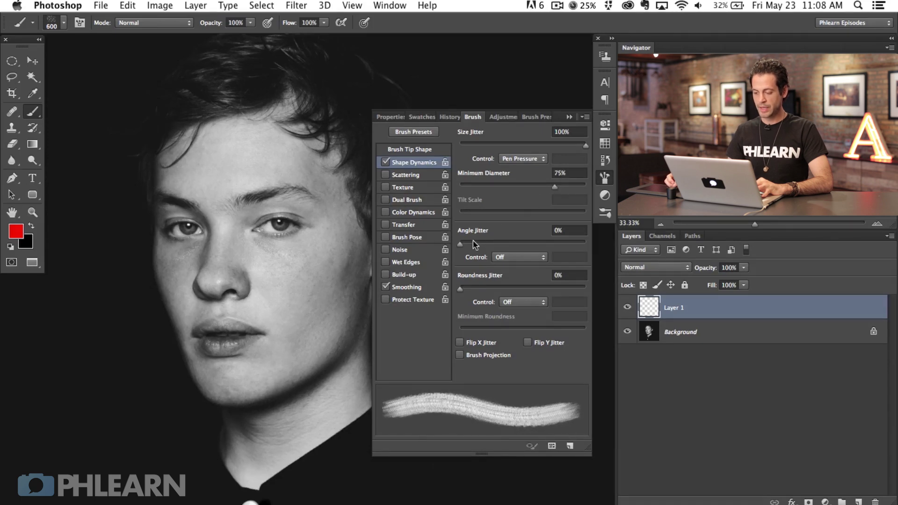
mouse_move(460, 243)
mouse_down()
mouse_move(590, 264)
mouse_move(464, 254)
mouse_move(598, 251)
mouse_up()
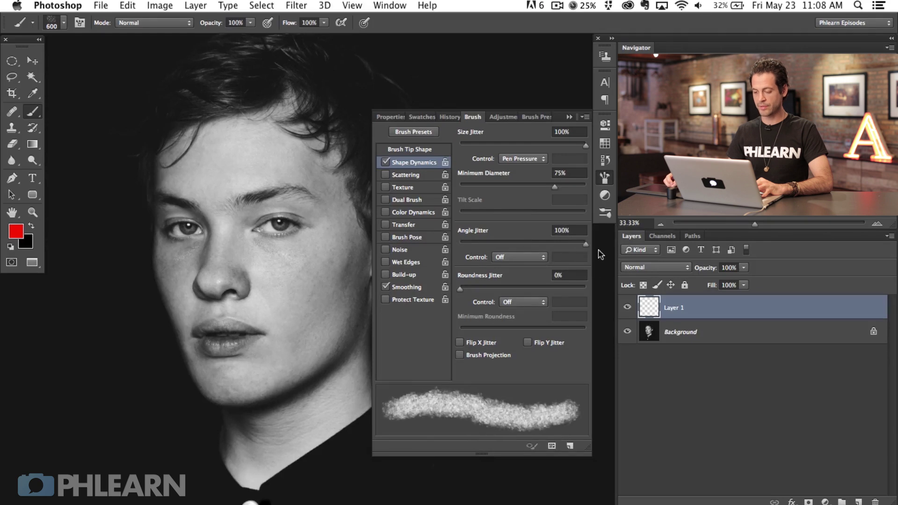
- Try red freckle stamps across the face and background, and enable Flip X and Flip Y jitter for the brush
mouse_move(283, 288)
mouse_down()
mouse_move(300, 187)
mouse_move(276, 210)
mouse_up()
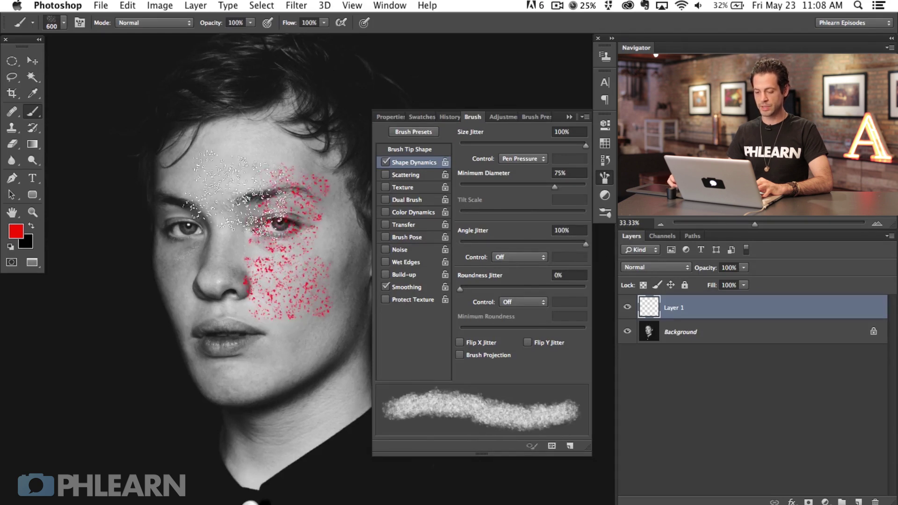
mouse_move(171, 229)
mouse_down()
mouse_move(143, 337)
mouse_move(136, 419)
mouse_move(120, 427)
mouse_move(81, 345)
mouse_move(76, 353)
mouse_move(119, 101)
mouse_move(220, 138)
mouse_move(256, 99)
mouse_move(291, 96)
mouse_move(296, 336)
mouse_move(272, 425)
mouse_move(202, 439)
mouse_move(246, 415)
mouse_move(266, 350)
mouse_move(234, 360)
mouse_move(313, 378)
mouse_up()
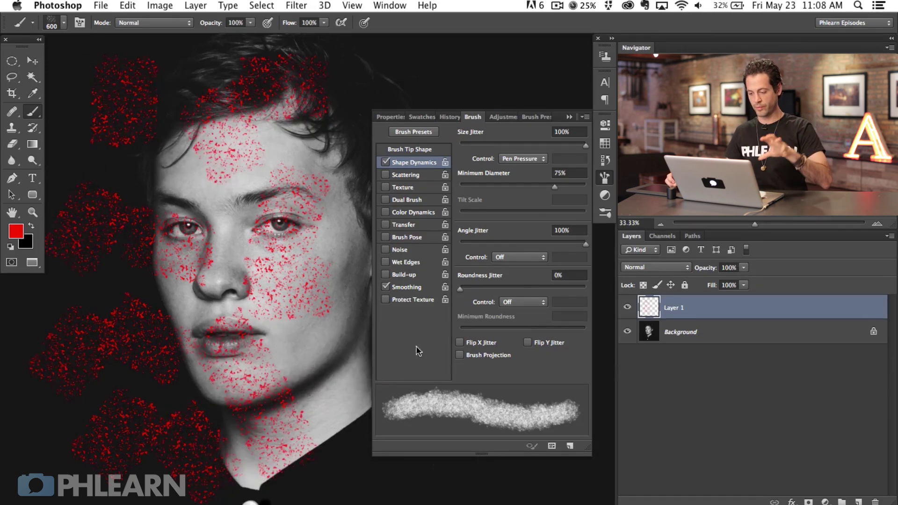
click(460, 342)
click(527, 342)
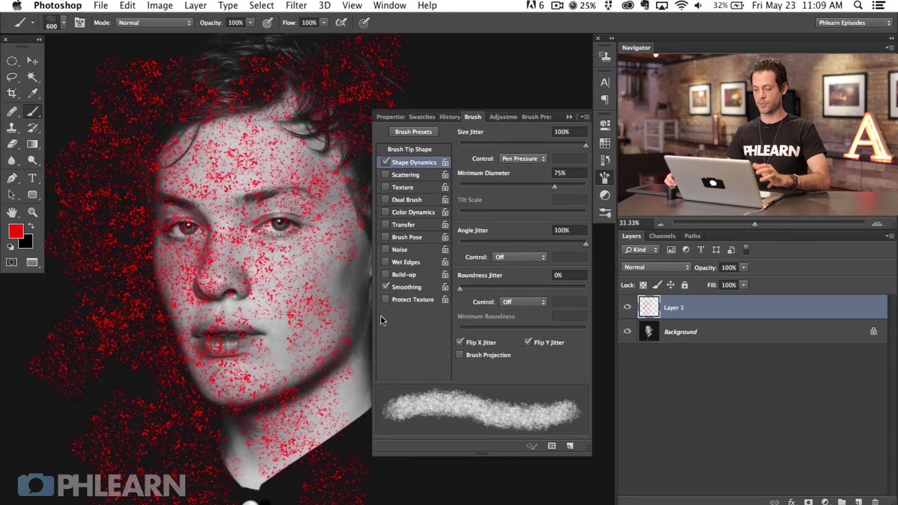
- Lower the brush tip spacing to 7% and clear all the red test paint from Layer 1
click(413, 151)
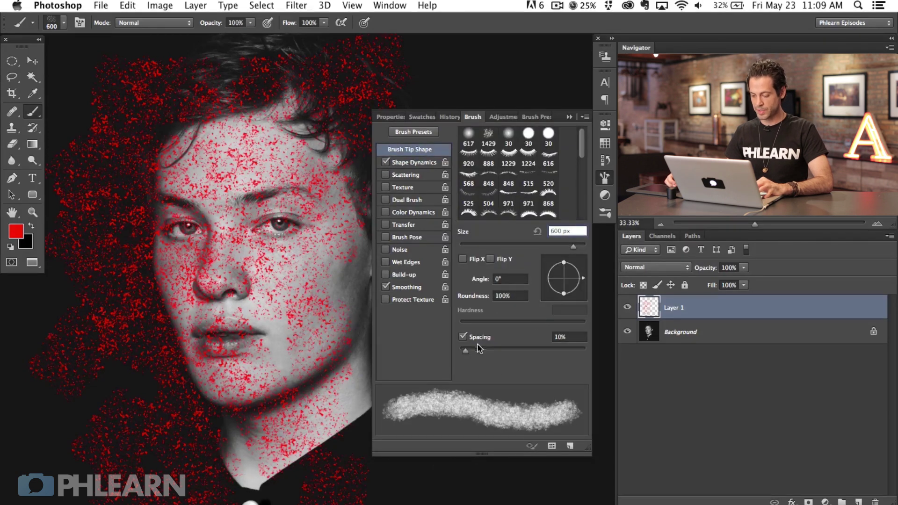
mouse_move(477, 346)
mouse_down()
mouse_move(544, 349)
mouse_move(463, 351)
mouse_up()
key(super+a)
key(BackSpace)
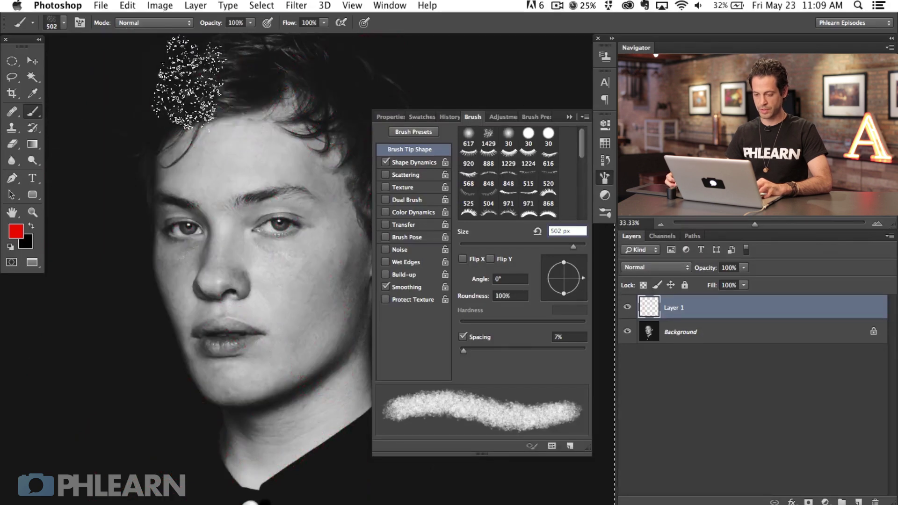
- Reduce the brush to 502 px, test it with long red strokes down the dark background, and clear them
key(bracketleft)
mouse_move(155, 143)
mouse_down()
mouse_move(147, 442)
mouse_move(154, 491)
mouse_up()
mouse_move(251, 503)
mouse_down()
mouse_move(323, 304)
mouse_move(234, 467)
mouse_move(61, 374)
mouse_move(42, 444)
mouse_up()
key(BackSpace)
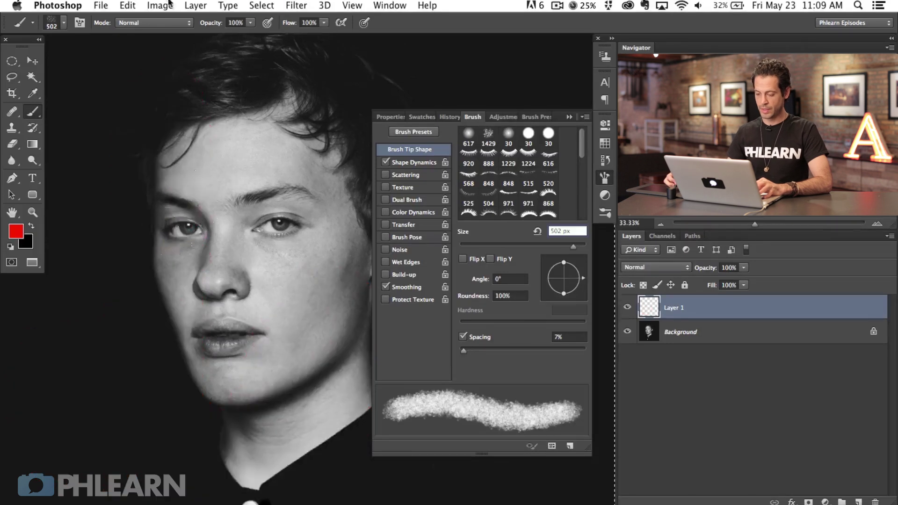
- Try a brush spacing of 98% with red strokes over the whole portrait, and undo the strokes
drag(500, 350, 521, 352)
mouse_move(127, 70)
mouse_down()
mouse_move(130, 351)
mouse_move(119, 481)
mouse_move(170, 431)
mouse_move(194, 183)
mouse_move(233, 122)
mouse_move(241, 434)
mouse_move(299, 388)
mouse_move(331, 90)
mouse_move(350, 360)
mouse_move(383, 482)
mouse_move(154, 370)
mouse_move(116, 421)
mouse_move(209, 491)
mouse_up()
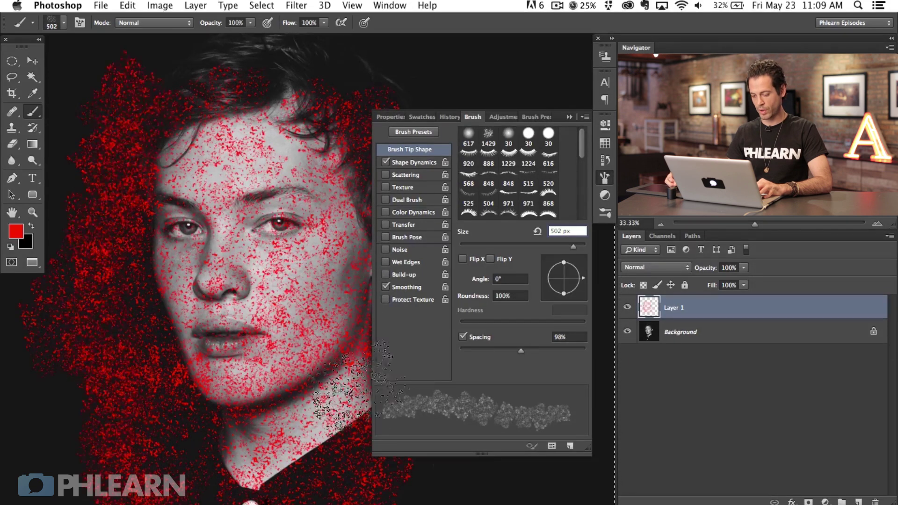
key(super+z)
- Set the brush spacing to 101%, testing it with red strokes beside and over the face, and clear Layer 1
drag(521, 351, 525, 349)
mouse_move(161, 371)
mouse_down()
mouse_move(124, 257)
mouse_move(154, 379)
mouse_move(194, 250)
mouse_up()
key(super+z)
drag(524, 351, 522, 351)
drag(120, 191, 131, 467)
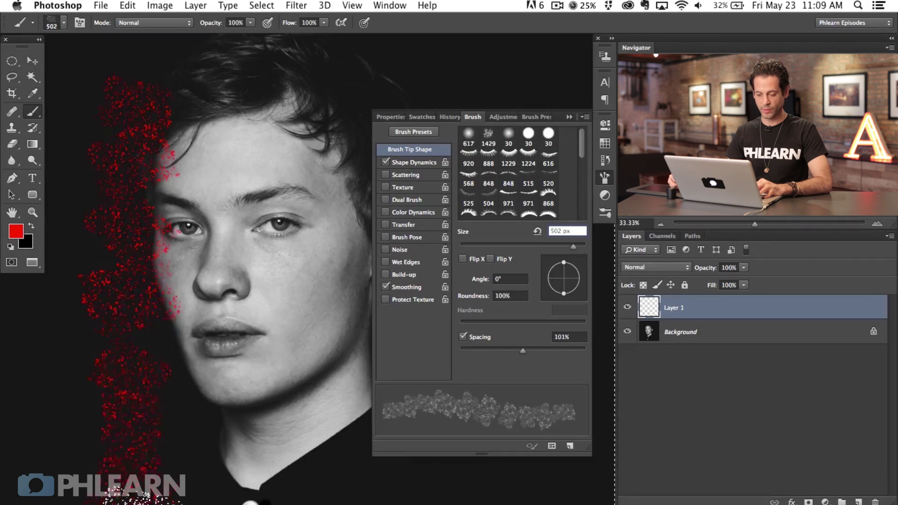
key(super+z)
mouse_move(149, 388)
mouse_down()
mouse_move(159, 334)
mouse_move(181, 330)
mouse_move(215, 360)
mouse_move(214, 304)
mouse_up()
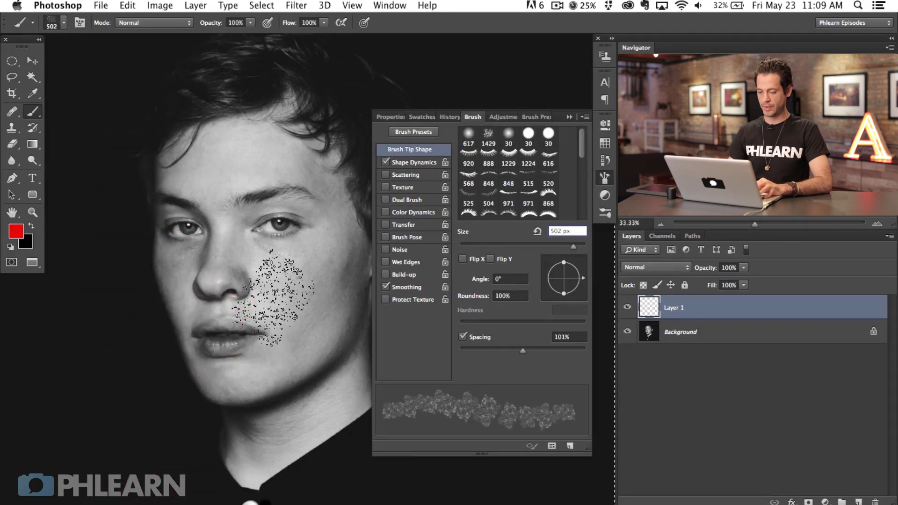
key(BackSpace)
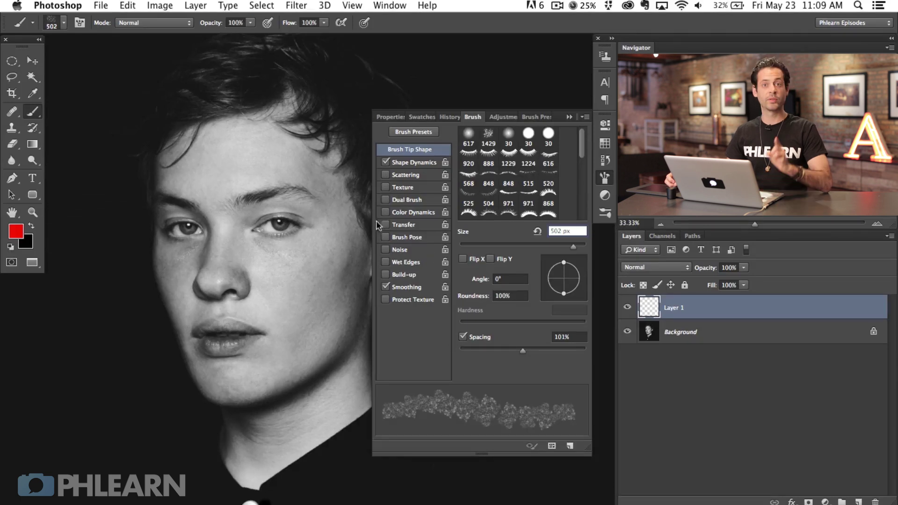
- Save the adjusted 502 px brush as a new preset with a name beginning "Freckles P", capturing its size, and hide the brush settings
click(584, 118)
click(607, 123)
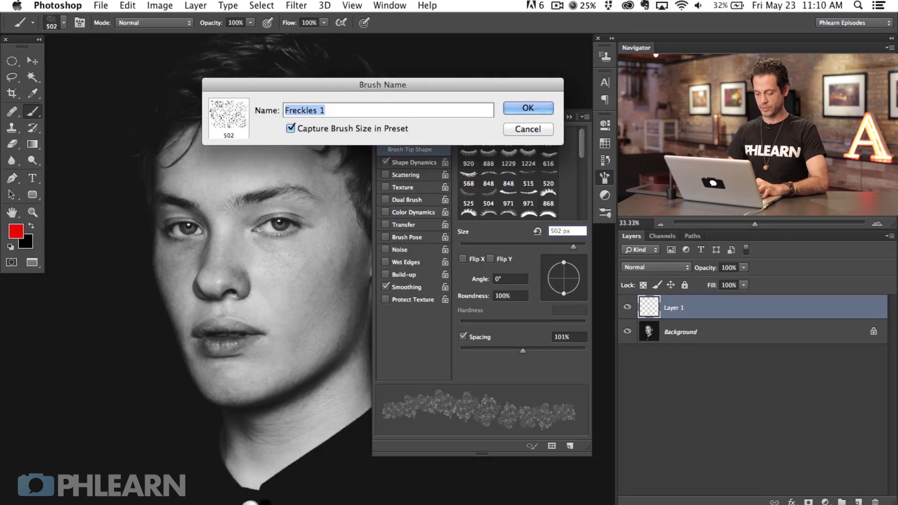
text(F)
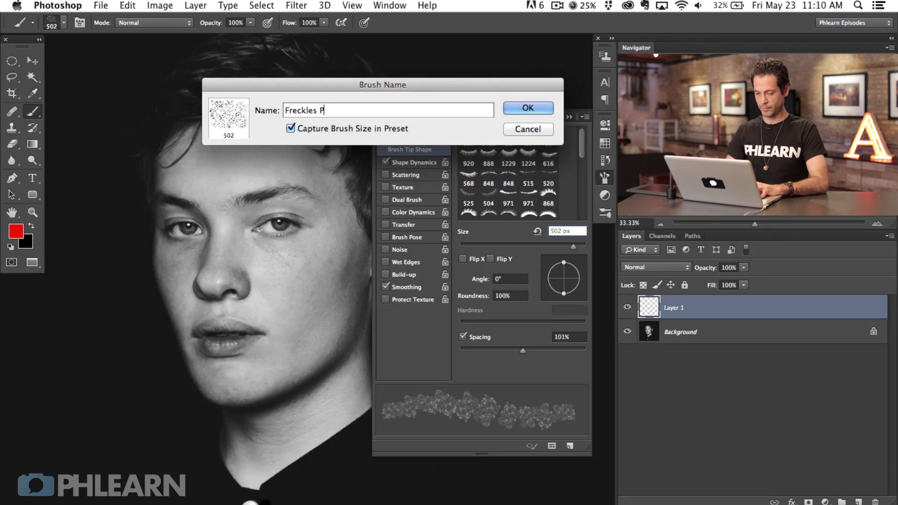
key(Return)
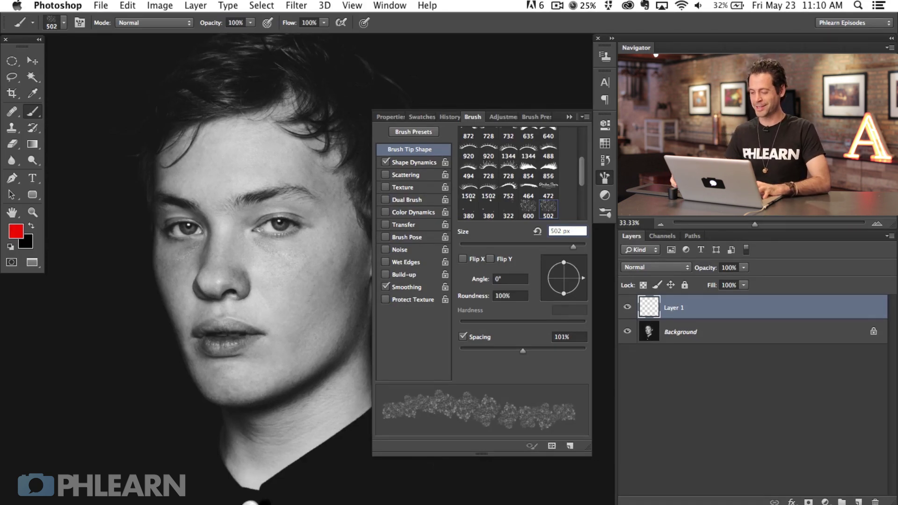
click(601, 181)
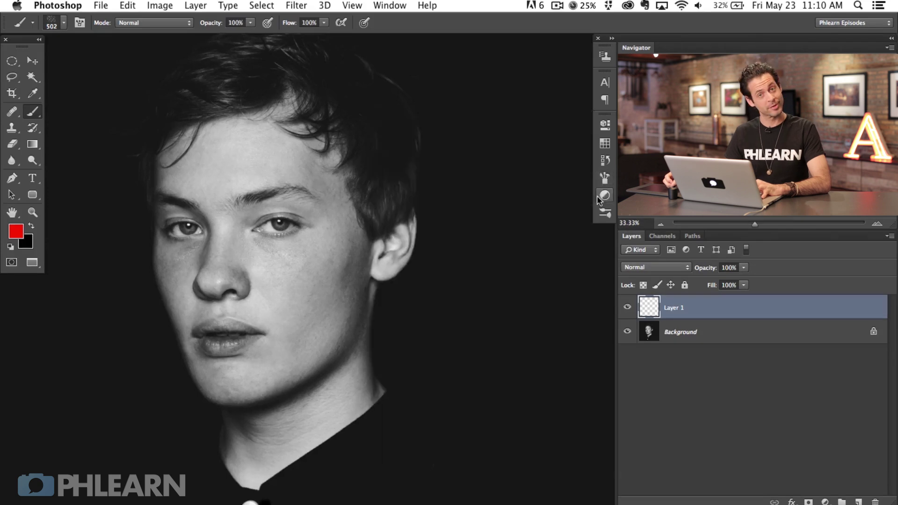
- Try red freckles over the cheek, ear and nearby background, and clear them from Layer 1
key(super+equal)
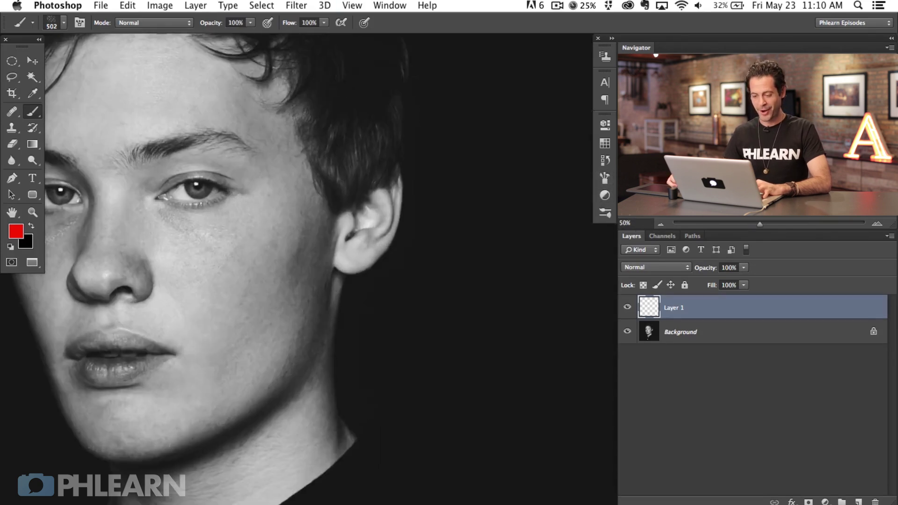
mouse_move(207, 313)
mouse_down()
mouse_move(378, 336)
mouse_move(321, 303)
mouse_move(387, 350)
mouse_move(432, 251)
mouse_move(442, 254)
mouse_move(489, 381)
mouse_move(520, 288)
mouse_move(532, 298)
mouse_move(377, 188)
mouse_move(370, 174)
mouse_move(428, 110)
mouse_move(503, 202)
mouse_move(548, 170)
mouse_up()
click(315, 304)
key(.)
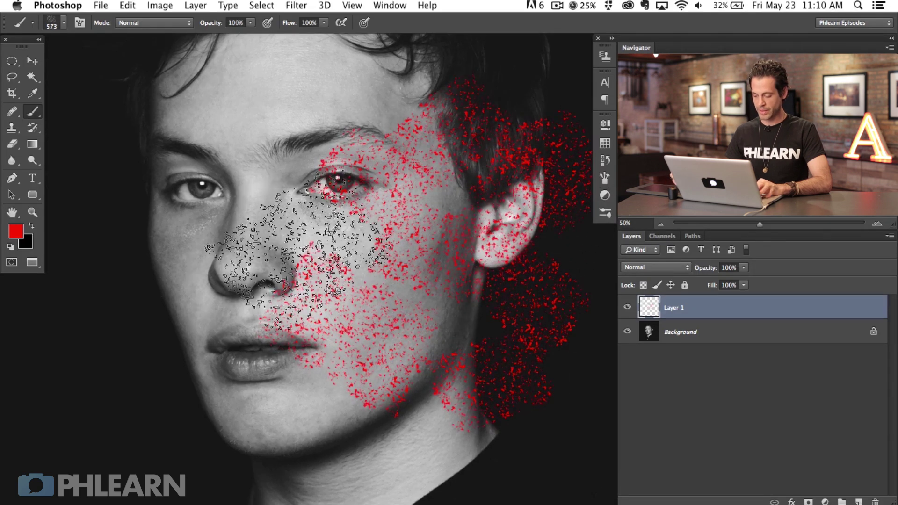
key(super+a)
key(BackSpace)
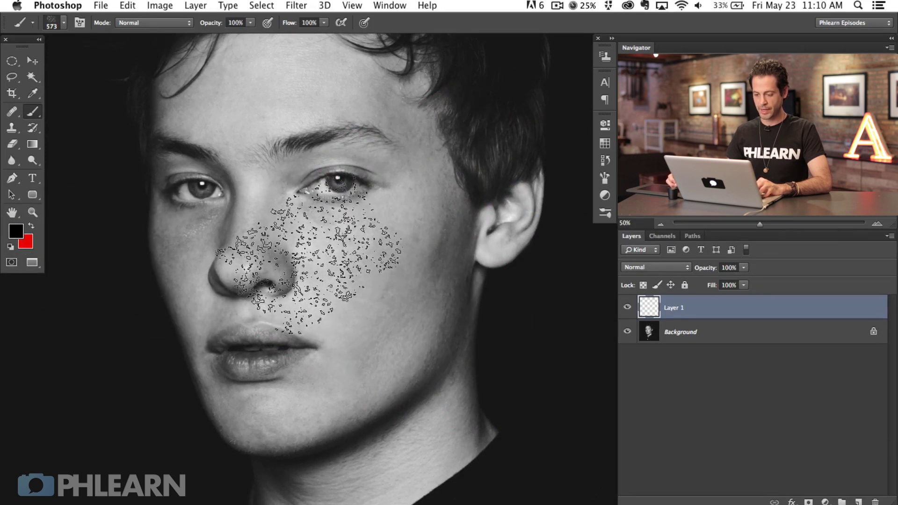
- Make black the foreground colour and paint freckles over the nose, cheeks, forehead, lips and chin on Layer 1
mouse_move(262, 259)
mouse_down()
mouse_move(301, 251)
mouse_move(360, 367)
mouse_move(439, 290)
mouse_move(430, 210)
mouse_move(381, 169)
mouse_move(406, 65)
mouse_move(266, 164)
mouse_move(276, 243)
mouse_up()
drag(239, 276, 259, 276)
click(243, 173)
mouse_move(308, 103)
mouse_down()
mouse_move(345, 59)
mouse_move(201, 290)
mouse_move(172, 281)
mouse_move(168, 262)
mouse_move(256, 355)
mouse_move(370, 330)
mouse_move(305, 390)
mouse_move(281, 360)
mouse_move(380, 340)
mouse_move(329, 326)
mouse_move(251, 333)
mouse_move(251, 326)
mouse_move(278, 354)
mouse_move(281, 395)
mouse_move(246, 404)
mouse_move(271, 435)
mouse_up()
click(285, 437)
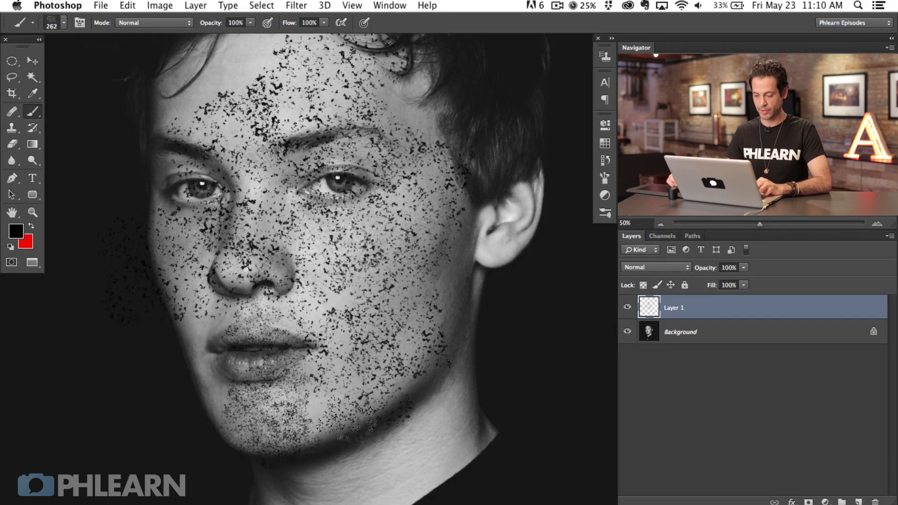
- Undo the latest small black freckle strokes around the lips and chin
key(alt+super+z)
key(alt+super+z)
key(alt+super+z)
key(alt+super+z)
key(alt+super+z)
key(alt+super+z)
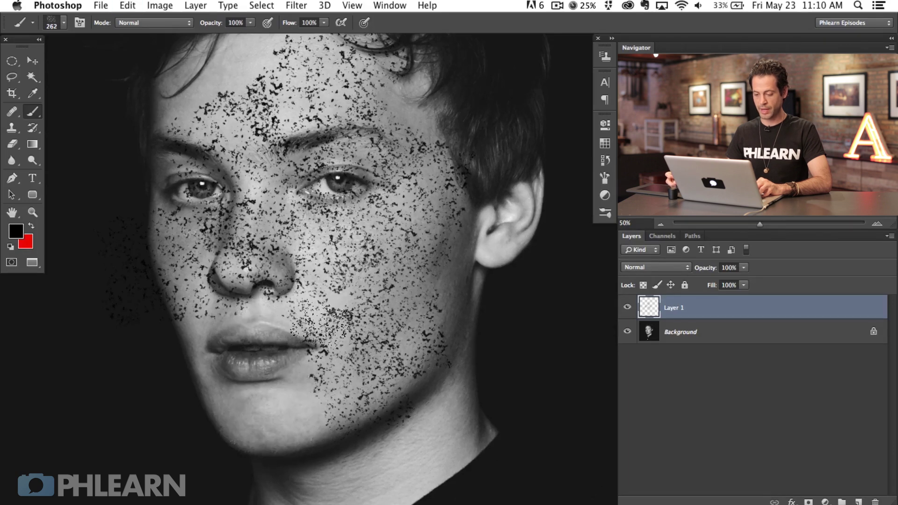
- Enlarge the brush to 783 px and stamp black freckles over the lips, chin, ear, forehead and edges of the face
drag(315, 328, 428, 327)
click(252, 402)
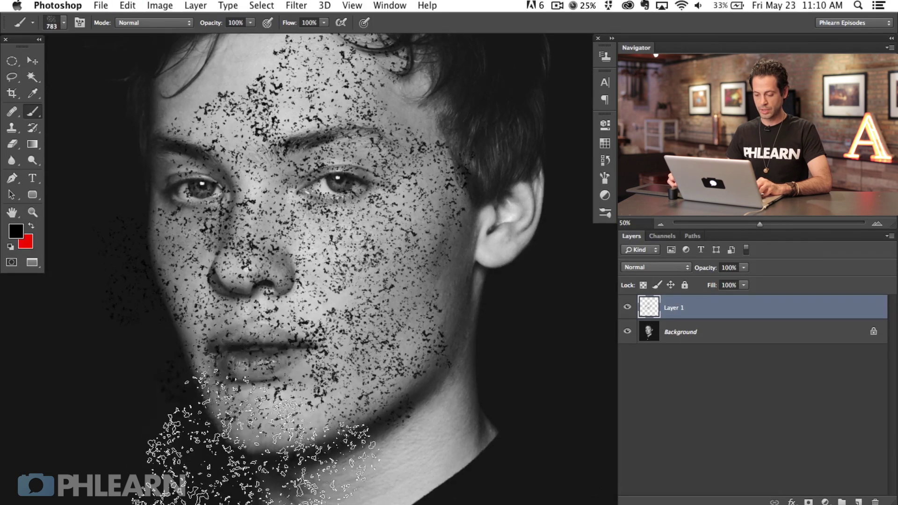
click(461, 276)
click(225, 102)
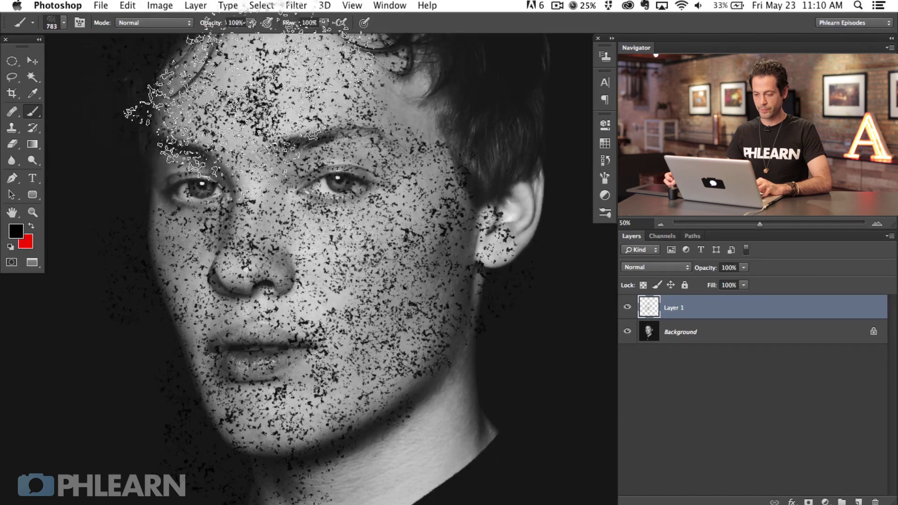
drag(419, 398, 439, 427)
click(428, 117)
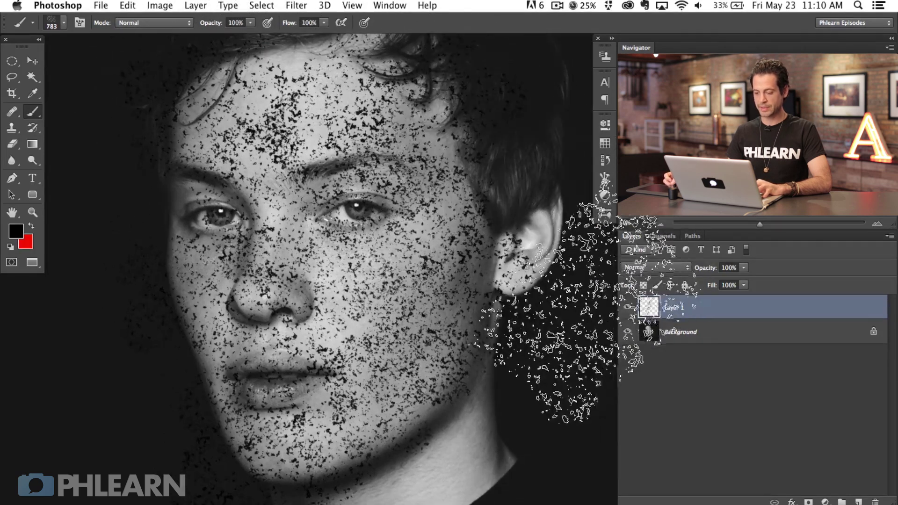
drag(482, 399, 505, 361)
drag(533, 336, 527, 362)
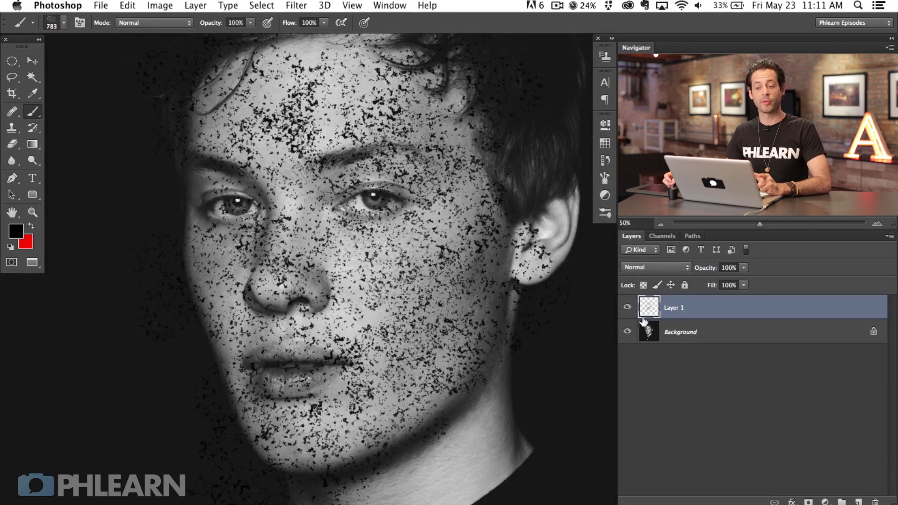
- Set the blend mode of Layer 1 to Soft Light
click(652, 267)
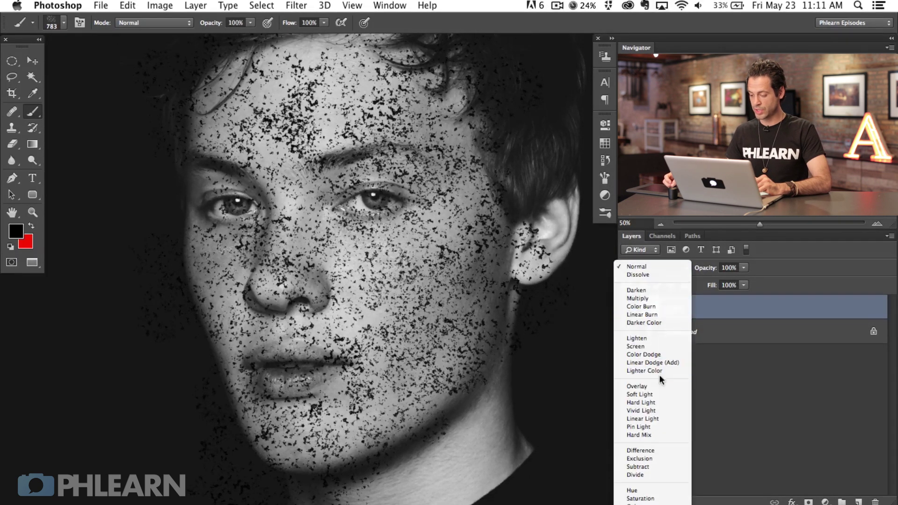
click(658, 395)
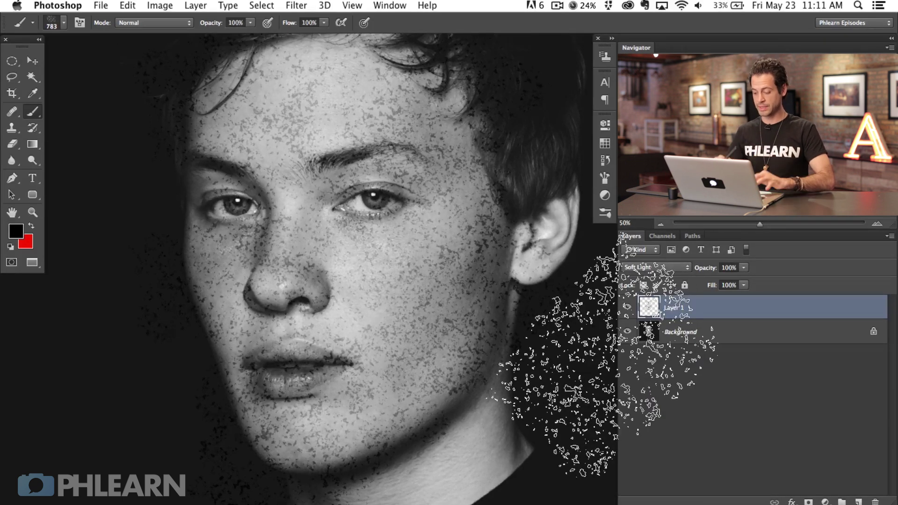
- Examine the blended freckles up close around the eyes, nose and cheeks
key(super+plus)
key(super+plus)
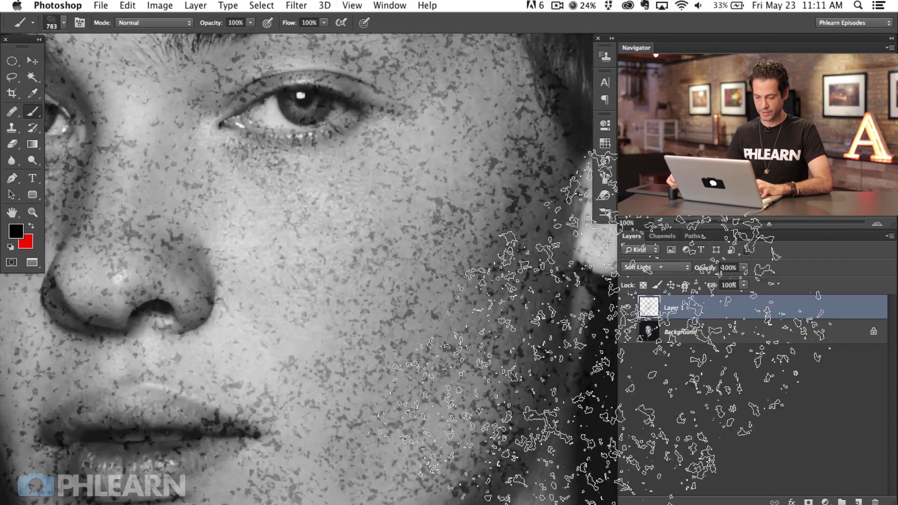
key(space)
drag(305, 327, 414, 426)
key(super+plus)
key(space)
scroll(414, 426, up, 3)
key(super+minus)
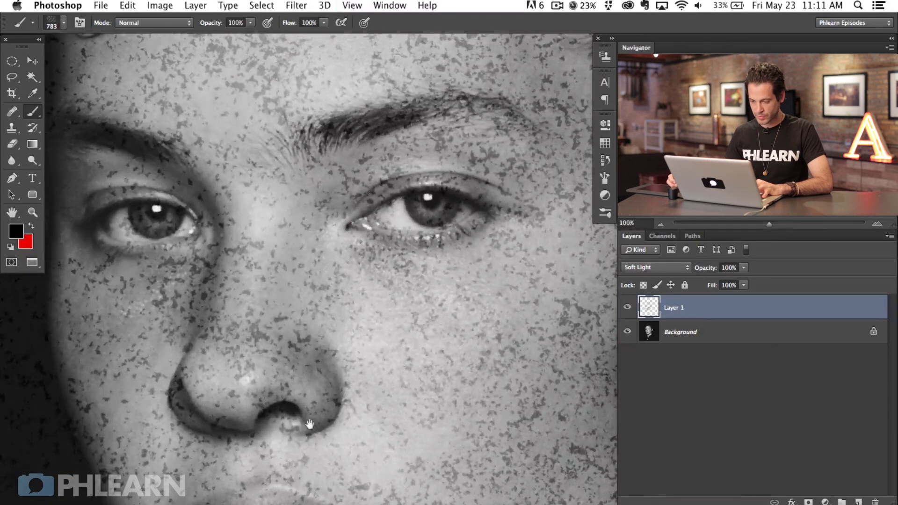
scroll(331, 400, up, 1)
mouse_move(426, 234)
mouse_down()
mouse_move(372, 197)
mouse_move(304, 117)
mouse_up()
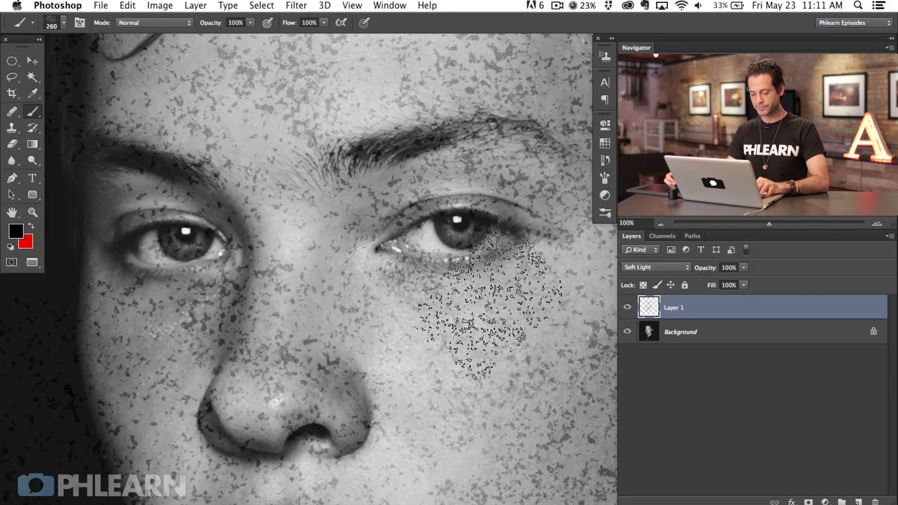
- Apply a Gaussian Blur with a 0.8-pixel radius to the freckles on Layer 1, comparing the canvas with and without the preview
click(301, 7)
mouse_move(369, 163)
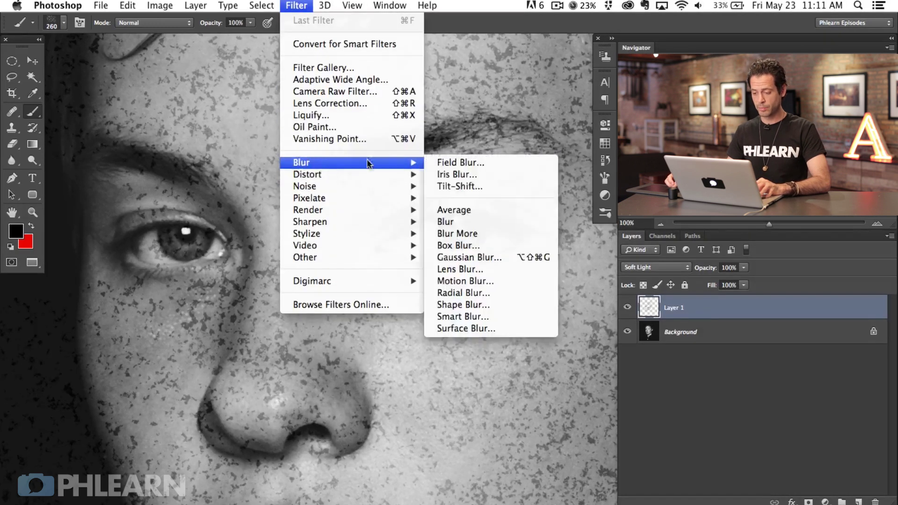
click(484, 258)
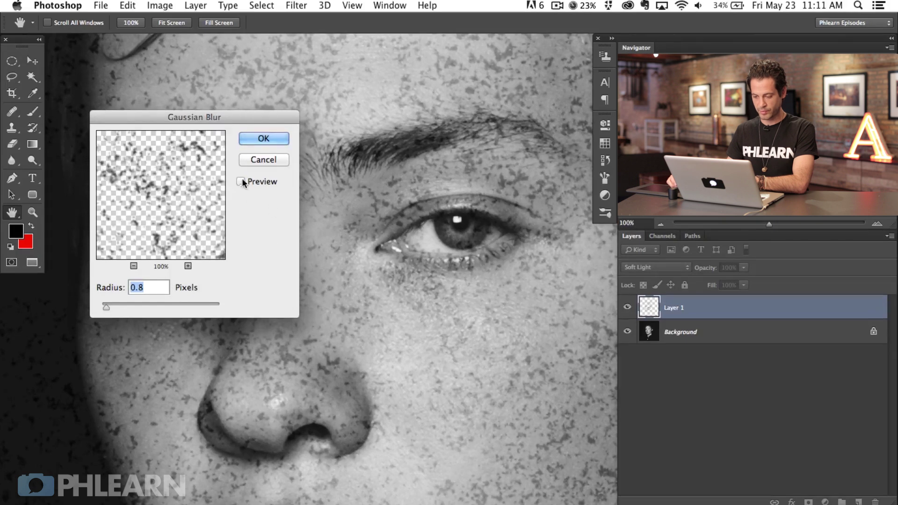
key(super+plus)
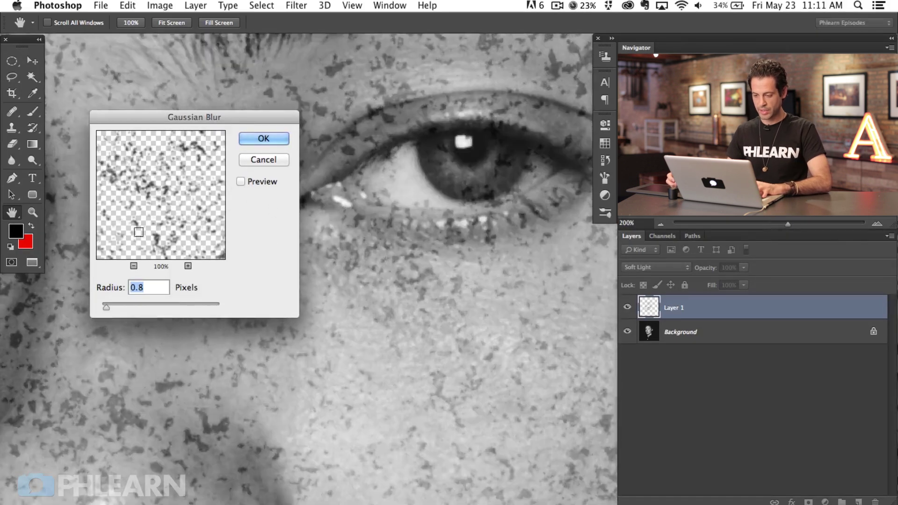
drag(450, 281, 455, 501)
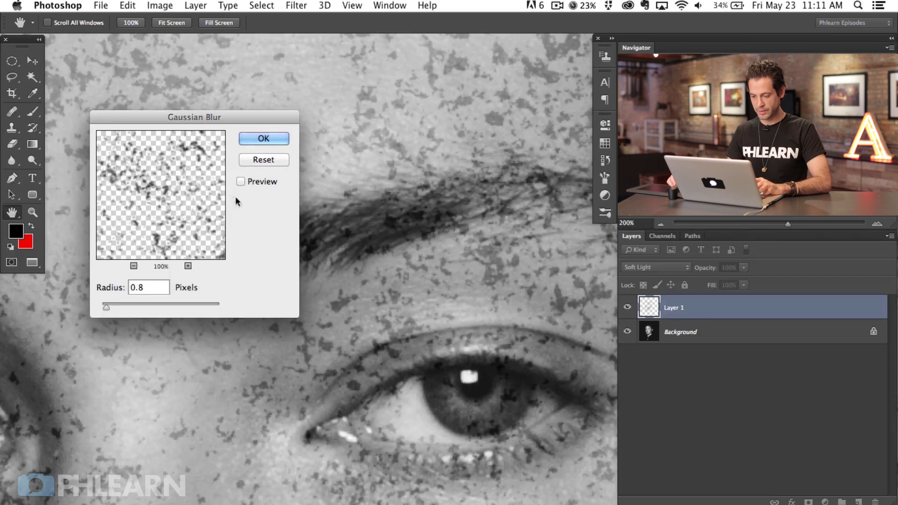
click(240, 181)
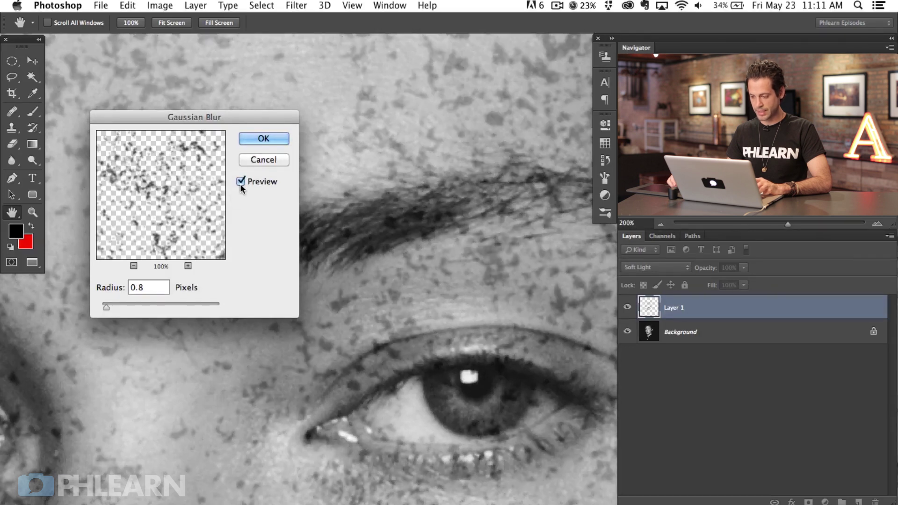
click(240, 182)
click(240, 182)
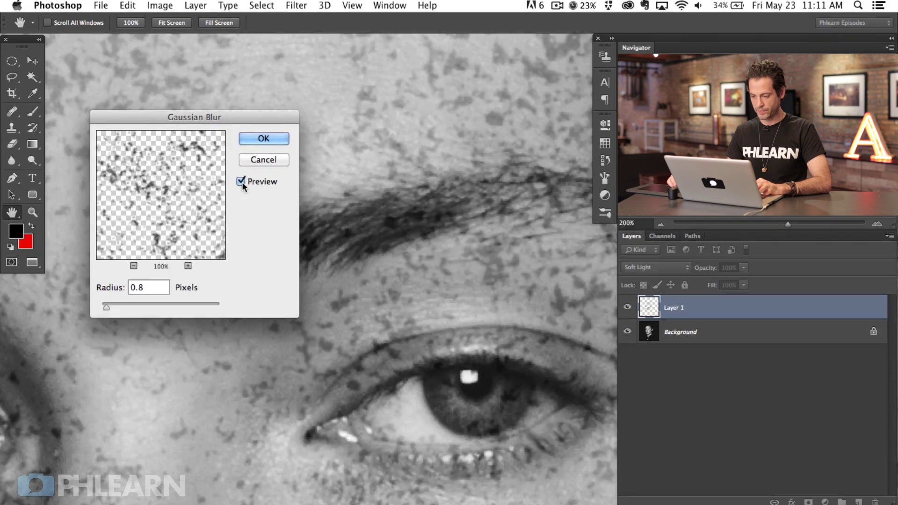
click(242, 182)
click(241, 182)
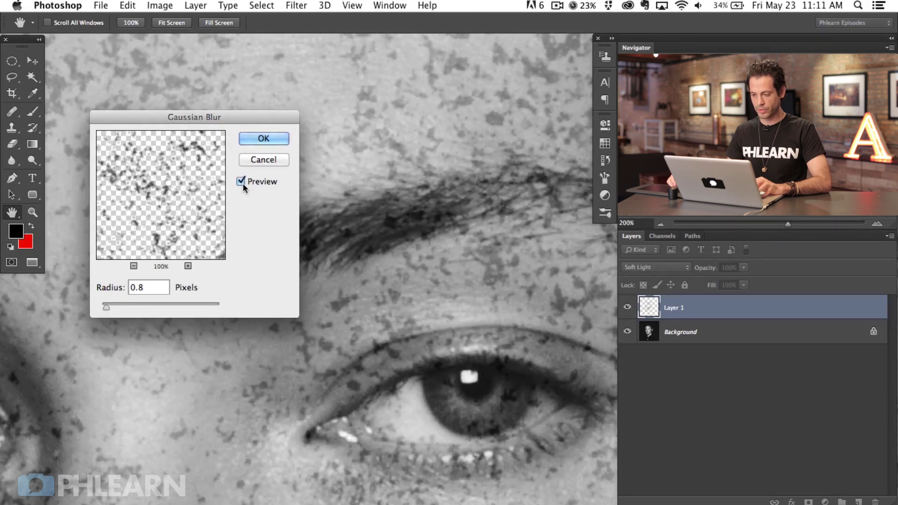
click(273, 138)
- Add a mask to Layer 1 and fade the freckles over the cheek, jaw and face with a soft 617 px black brush at 40% flow
key(b)
key(super+minus)
key(super+minus)
key(super+minus)
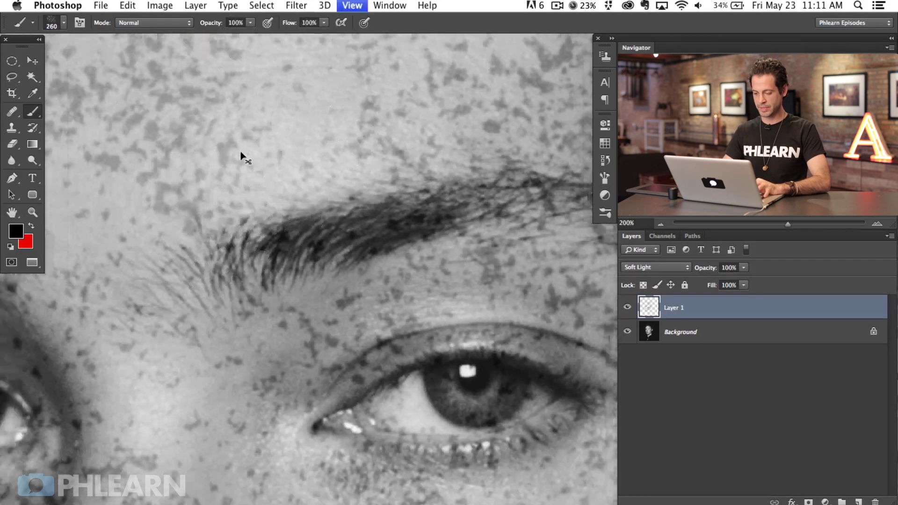
drag(462, 266, 376, 168)
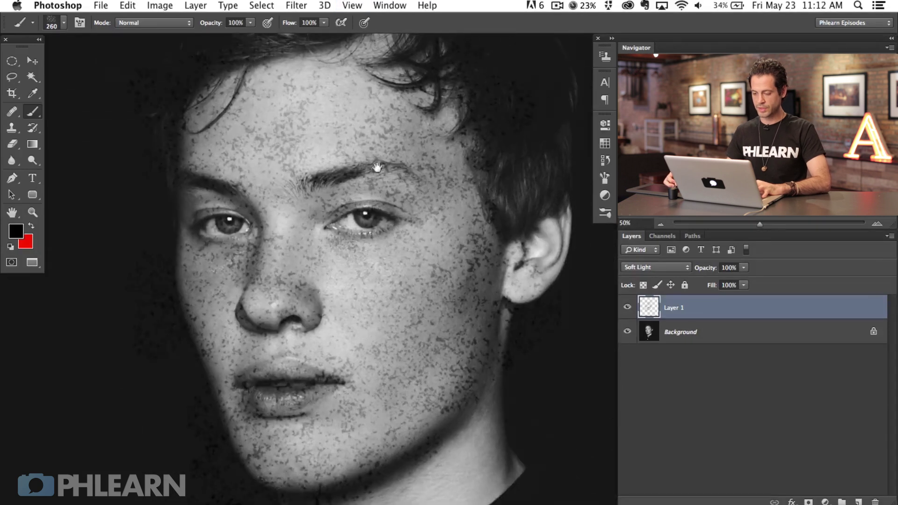
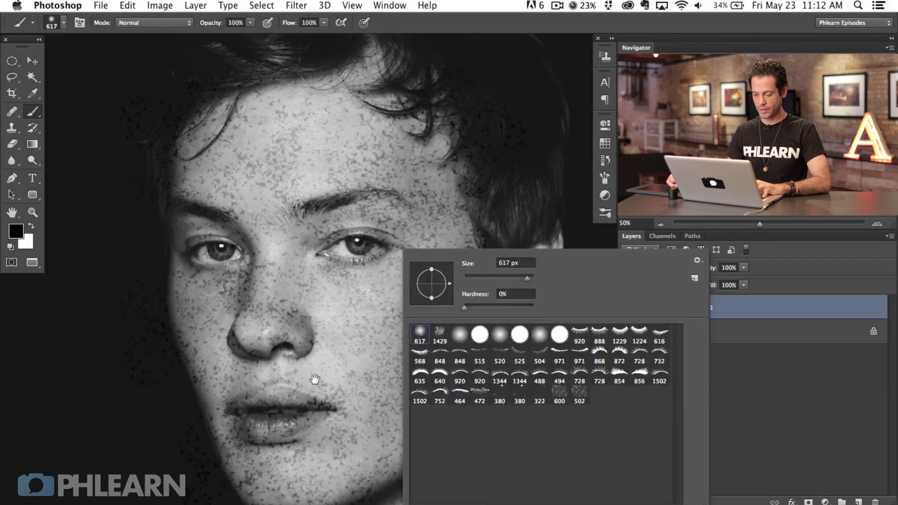
mouse_move(488, 336)
mouse_down()
mouse_move(485, 281)
mouse_move(486, 329)
mouse_move(527, 288)
mouse_up()
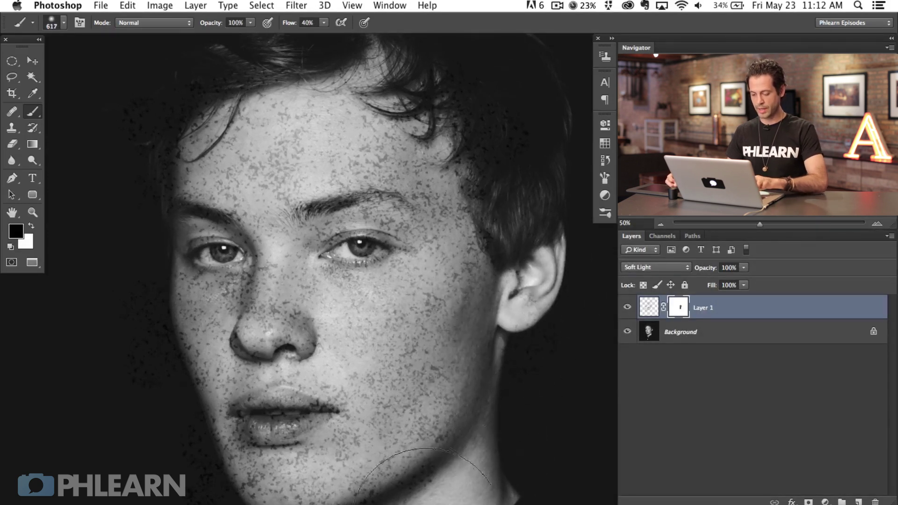
drag(402, 504, 392, 496)
drag(382, 504, 402, 454)
mouse_move(337, 489)
mouse_down()
mouse_move(280, 431)
mouse_move(220, 461)
mouse_move(181, 341)
mouse_move(244, 293)
mouse_move(230, 361)
mouse_move(190, 185)
mouse_move(213, 198)
mouse_move(246, 196)
mouse_up()
- Shrink the soft brush to 261 px and 182 px and mask the freckles off the eyes, nose and lips
ctrl+alt+drag(234, 215, 200, 217)
ctrl+alt+drag(258, 229, 242, 230)
drag(275, 272, 270, 262)
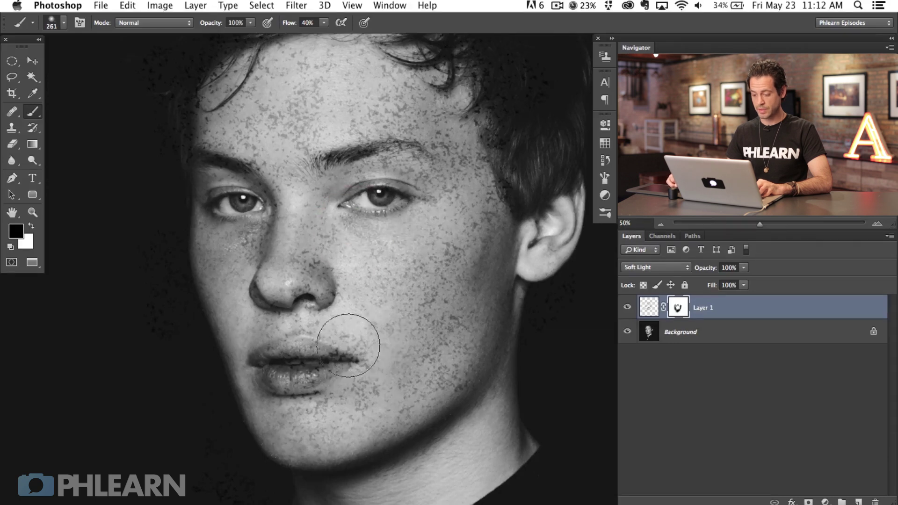
drag(284, 369, 265, 368)
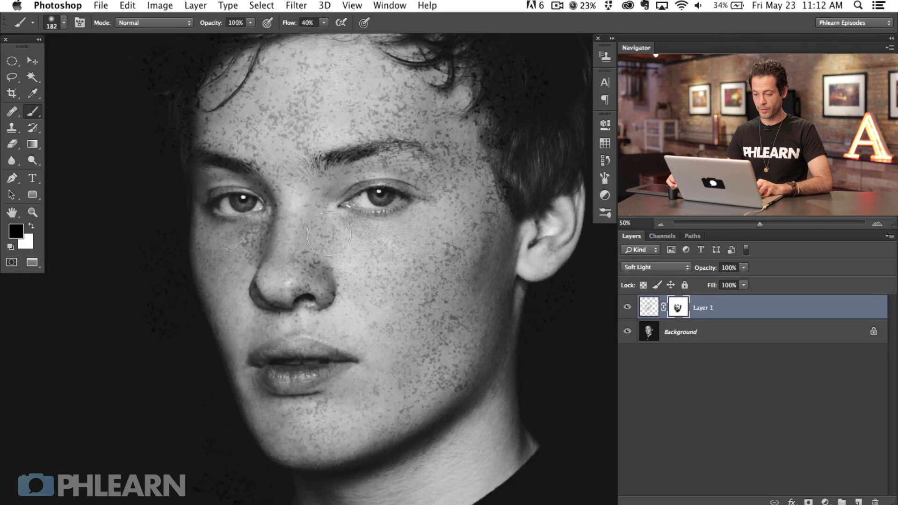
- Enlarge the soft brush to 390 px and fade the freckles across the forehead, temple and outer cheek on the Layer 1 mask
drag(268, 129, 317, 129)
mouse_move(213, 89)
mouse_down()
mouse_move(205, 91)
mouse_move(253, 85)
mouse_move(275, 101)
mouse_move(317, 50)
mouse_move(288, 147)
mouse_up()
mouse_move(397, 59)
mouse_down()
mouse_move(375, 120)
mouse_move(397, 82)
mouse_move(437, 135)
mouse_move(486, 153)
mouse_move(461, 130)
mouse_move(432, 188)
mouse_move(405, 194)
mouse_move(371, 93)
mouse_move(430, 123)
mouse_up()
mouse_move(488, 210)
mouse_down()
mouse_move(462, 339)
mouse_move(460, 316)
mouse_move(444, 354)
mouse_up()
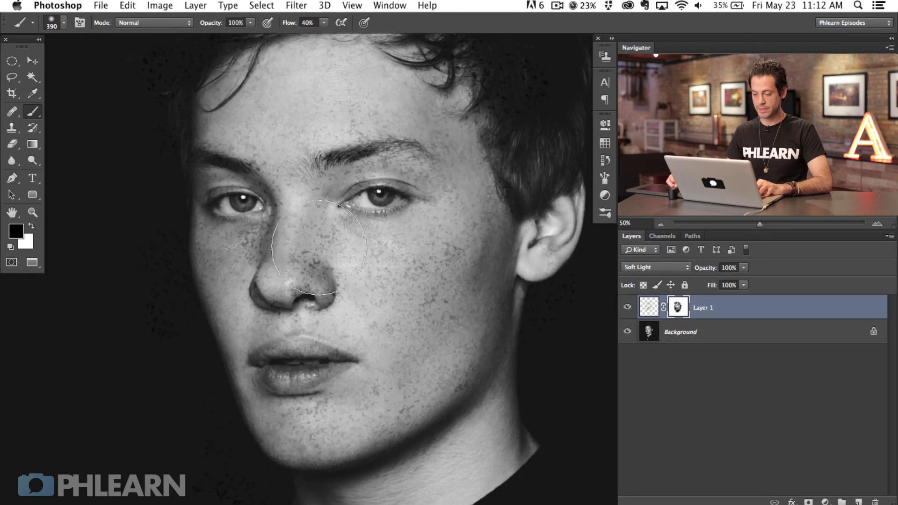
- Alternate white and black on the Layer 1 mask to restore and fade freckles on the cheeks, forehead and chin, finishing between the eyes at 186 px
key(x)
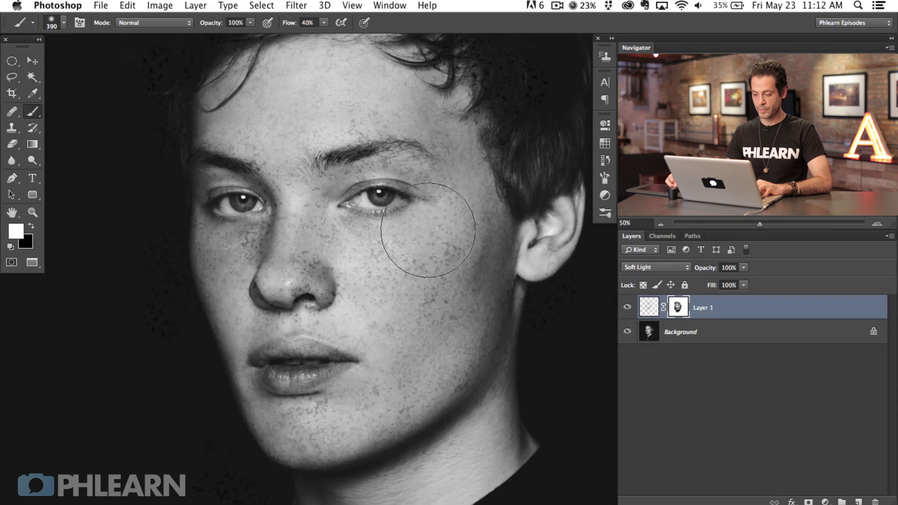
key(x)
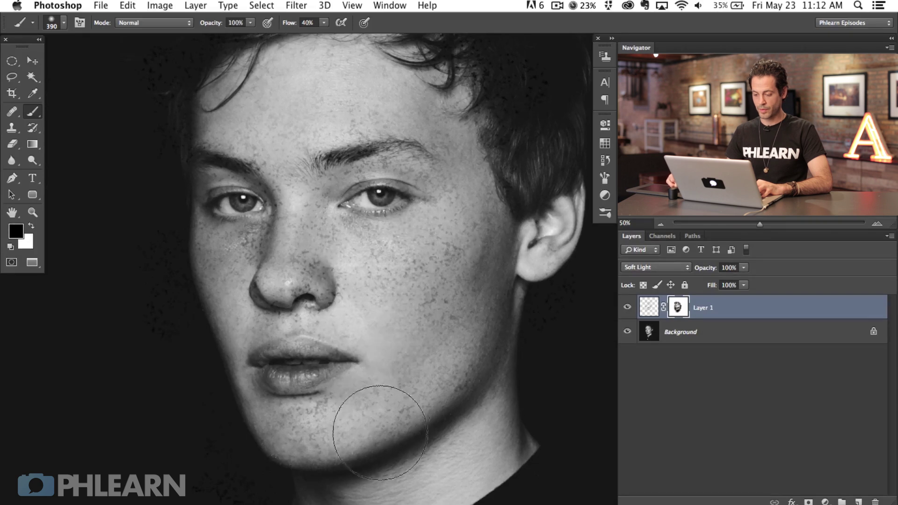
key(x)
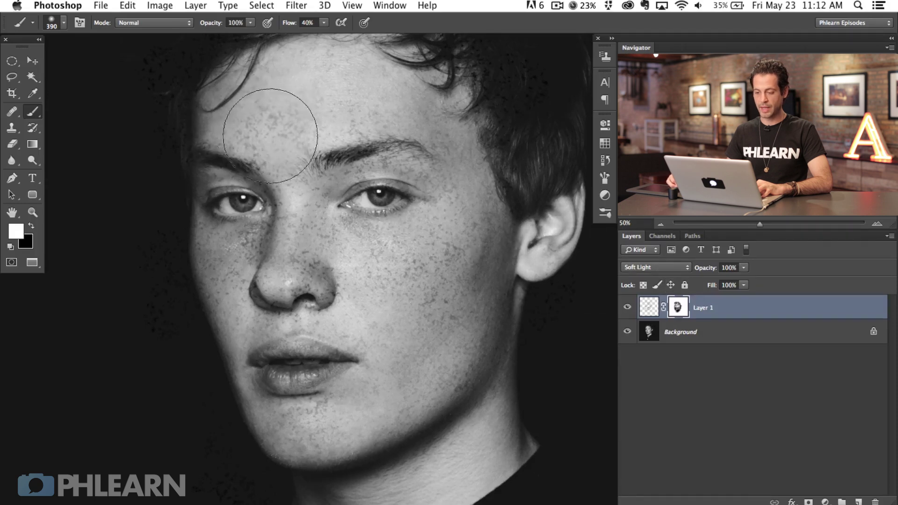
key(x)
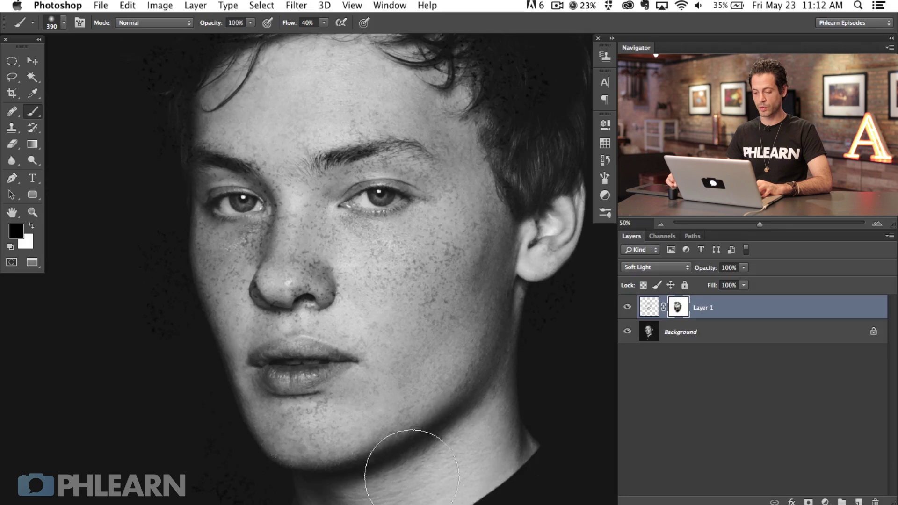
key(x)
key(x)
key(x)
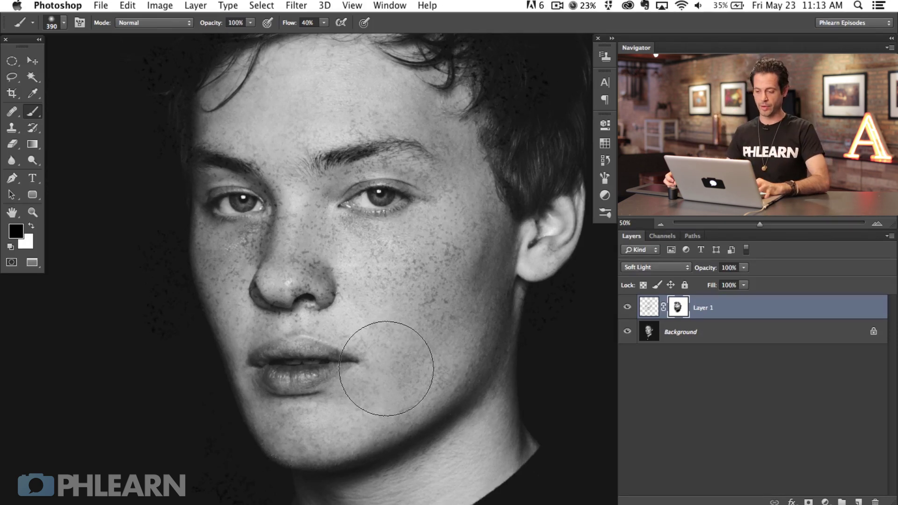
drag(326, 211, 278, 194)
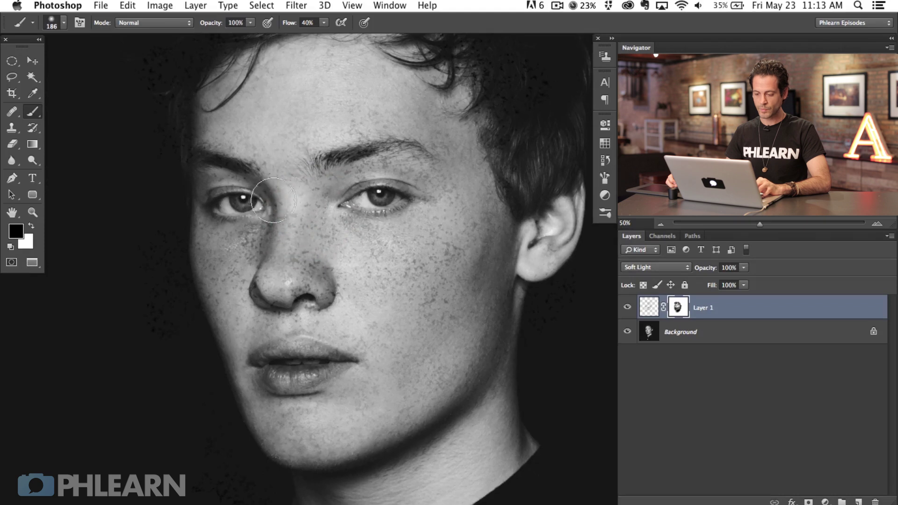
- Create a new layer and stamp black freckles over both cheeks with the freckle brush at 369 px
key(alt+shift+super+n)
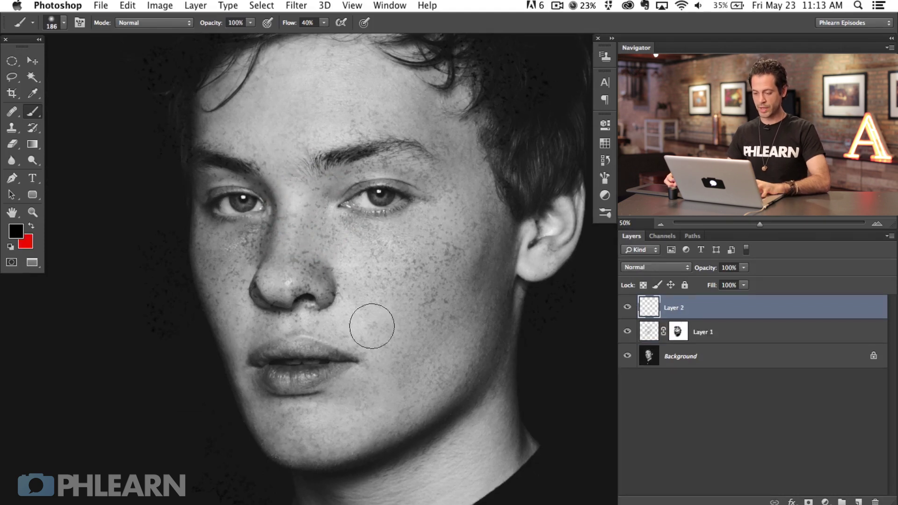
right_click(388, 236)
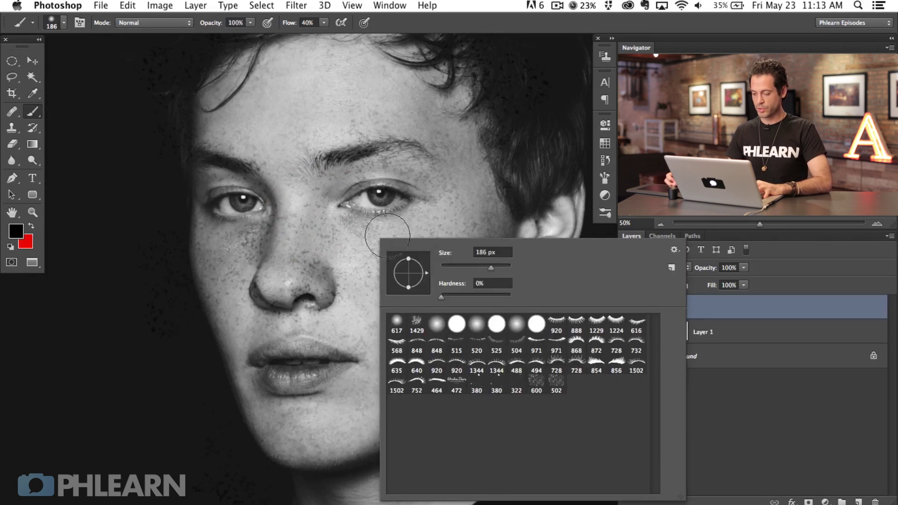
key(Return)
drag(373, 284, 348, 282)
click(358, 254)
click(372, 306)
click(388, 253)
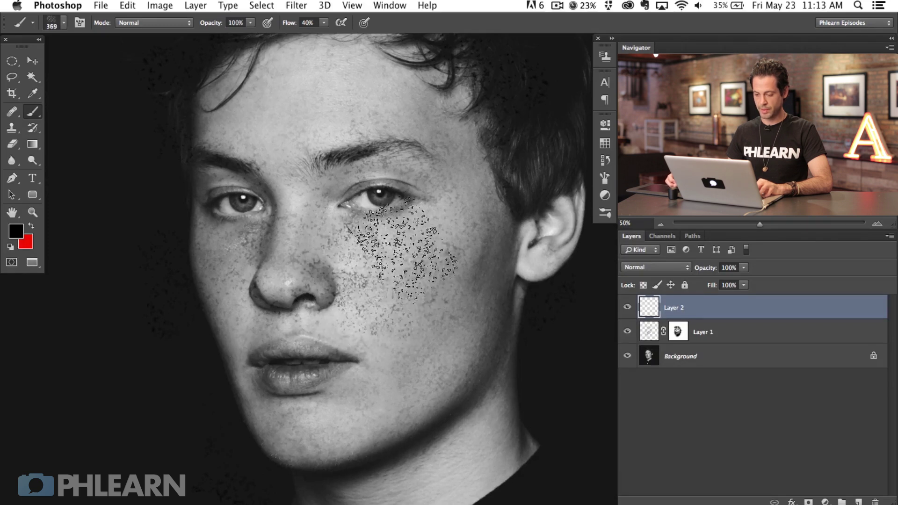
mouse_move(449, 308)
mouse_down()
mouse_move(461, 230)
mouse_move(473, 230)
mouse_move(464, 339)
mouse_move(258, 282)
mouse_move(248, 264)
mouse_move(239, 331)
mouse_move(211, 247)
mouse_move(324, 303)
mouse_move(322, 323)
mouse_move(391, 327)
mouse_move(371, 315)
mouse_move(549, 264)
mouse_move(437, 290)
mouse_move(435, 234)
mouse_move(522, 286)
mouse_move(400, 299)
mouse_up()
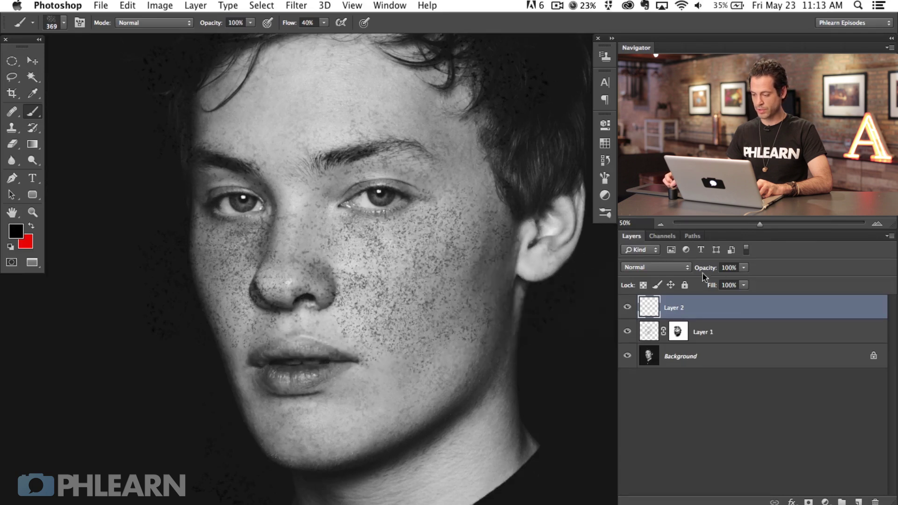
- Try Soft Light on Layer 2, return it to Normal and lower the layer's opacity to 70%
click(657, 267)
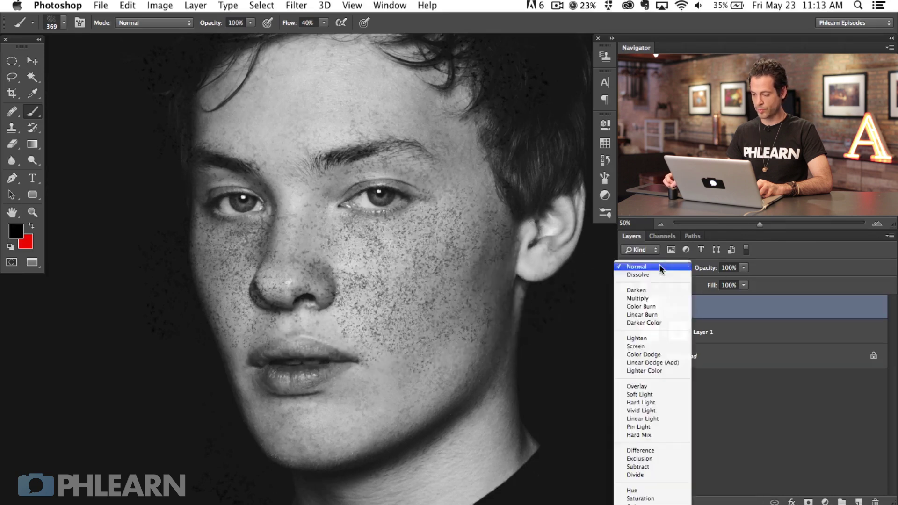
click(657, 394)
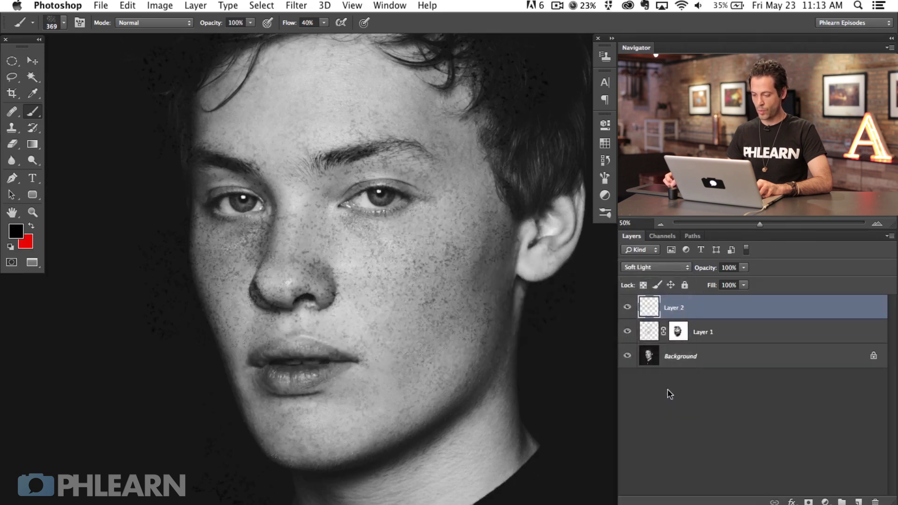
click(661, 267)
click(655, 139)
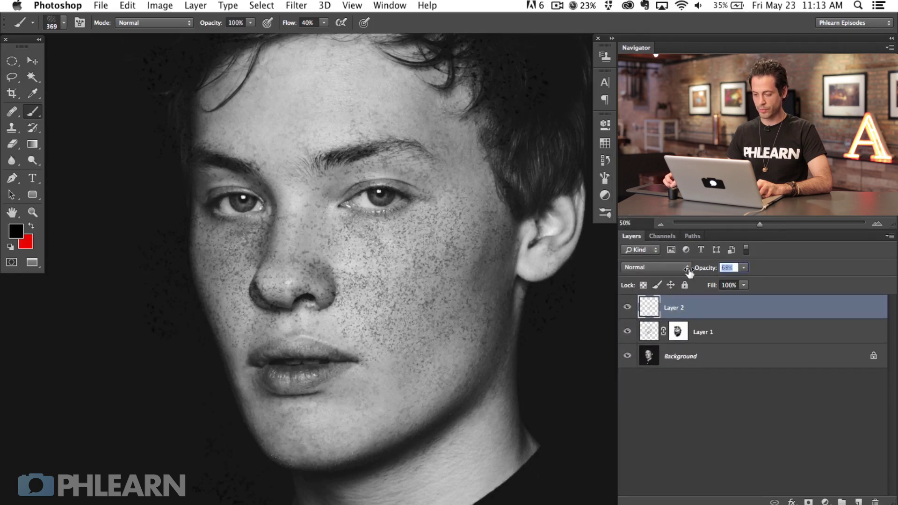
drag(679, 263, 677, 263)
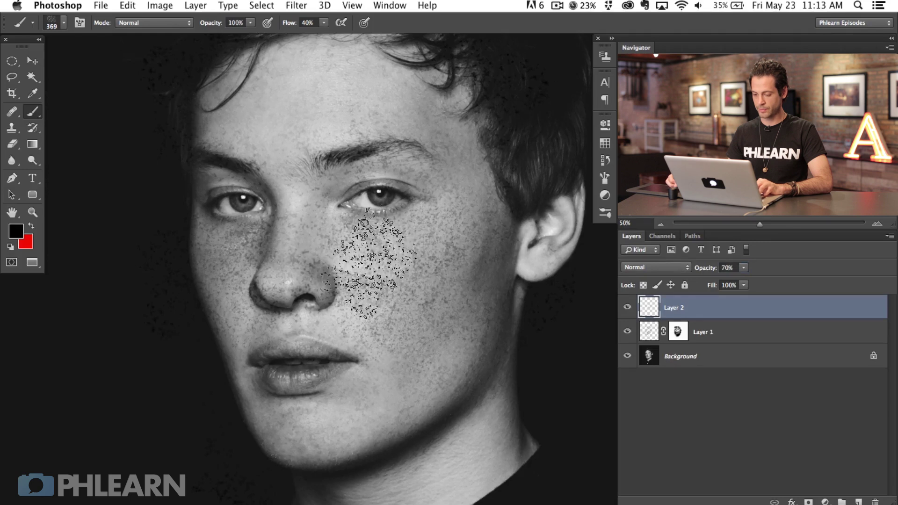
- Clear all freckles from Layer 2 and stamp larger ones over the cheeks with the freckle brush at 559 px
drag(374, 281, 384, 281)
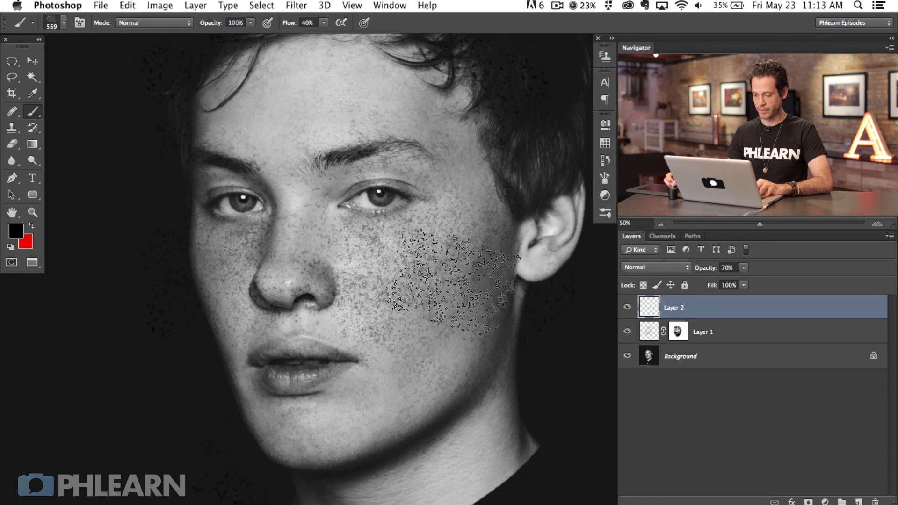
key(super+a)
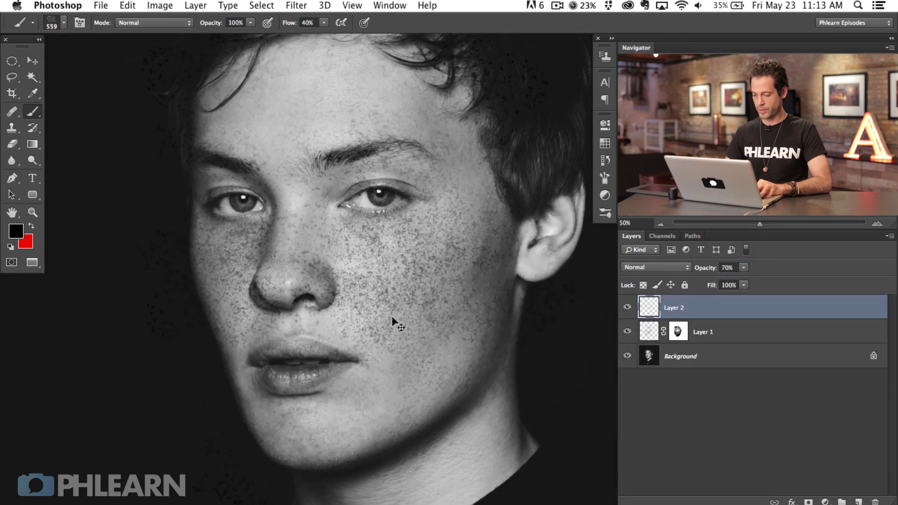
key(BackSpace)
key(super+d)
click(393, 274)
click(460, 264)
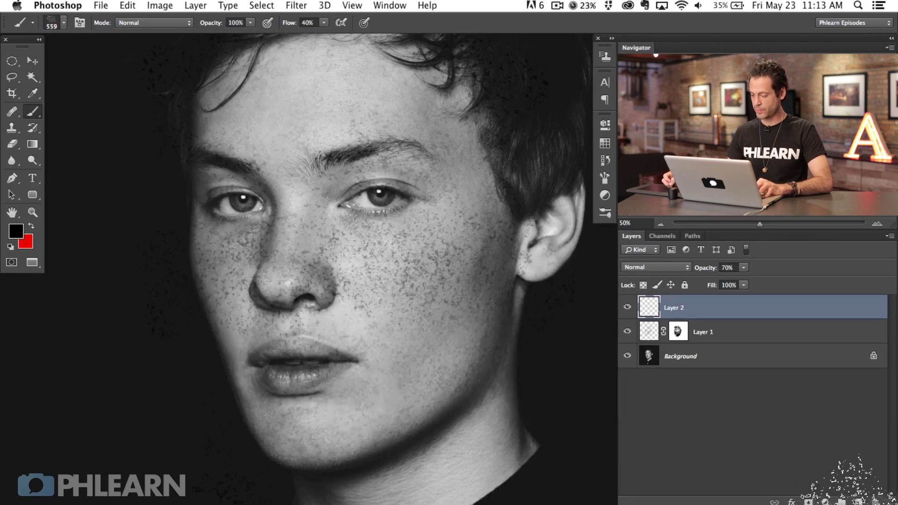
- Add a mask to Layer 2 and fade its freckles over the cheeks and nose with a soft 435 px black brush
key(d)
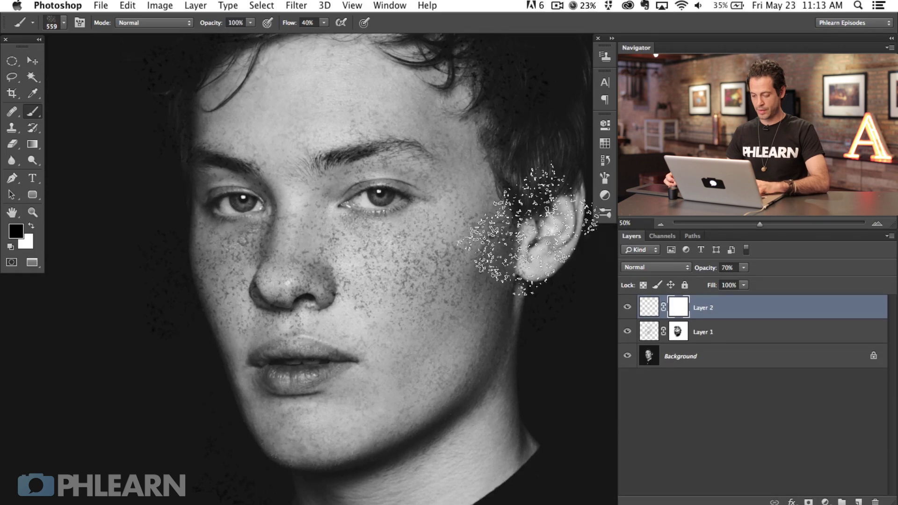
right_click(453, 105)
click(465, 189)
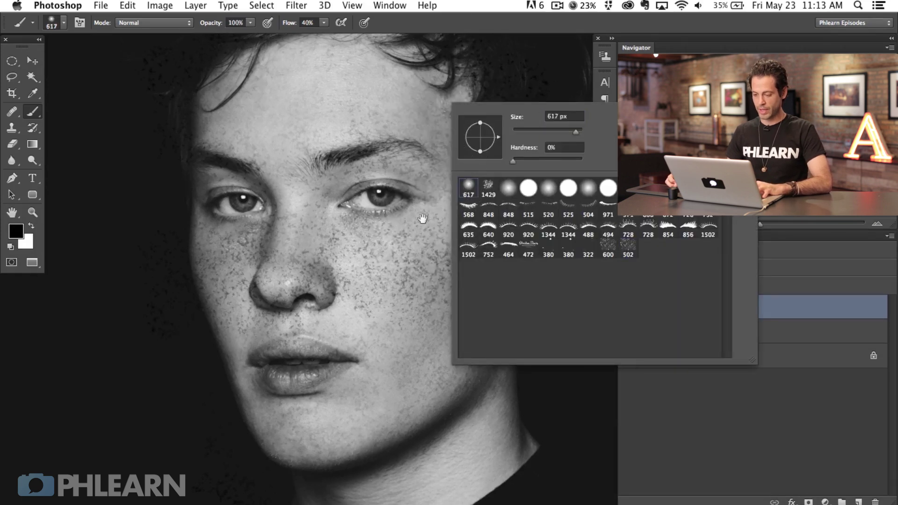
key(Return)
key(bracketleft)
key(bracketleft)
mouse_move(520, 254)
mouse_down()
mouse_move(528, 284)
mouse_move(502, 265)
mouse_move(499, 206)
mouse_move(436, 329)
mouse_up()
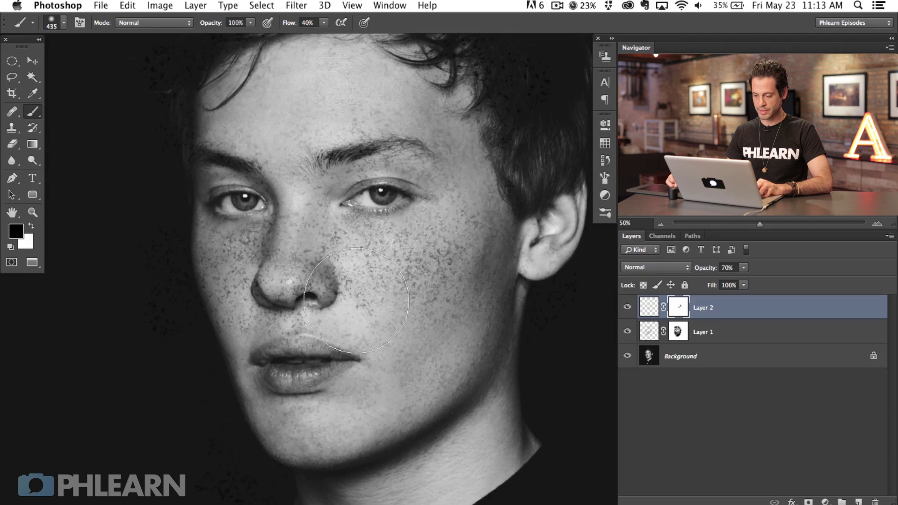
mouse_move(312, 287)
mouse_down()
mouse_move(262, 233)
mouse_move(195, 263)
mouse_move(251, 341)
mouse_up()
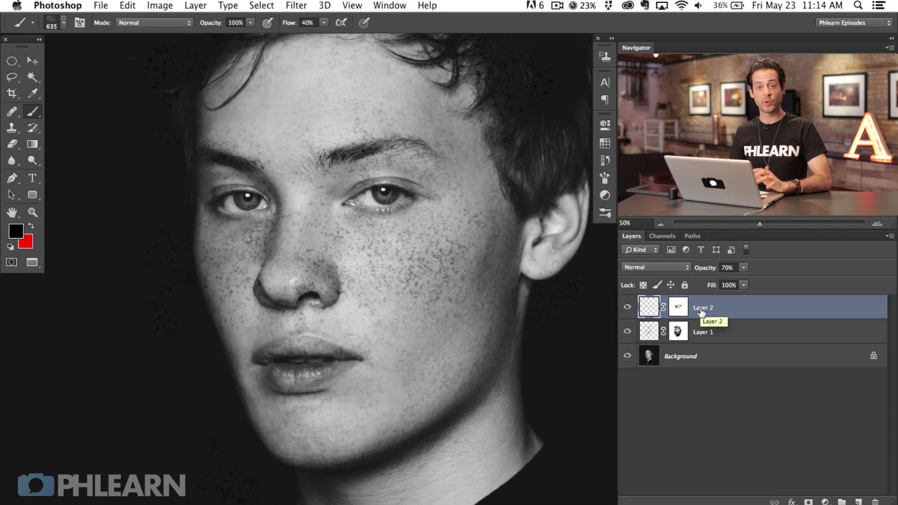
- Create a new layer and stamp large black freckles across the whole face with the freckle brush at 635 px
key(super+alt+shift+n)
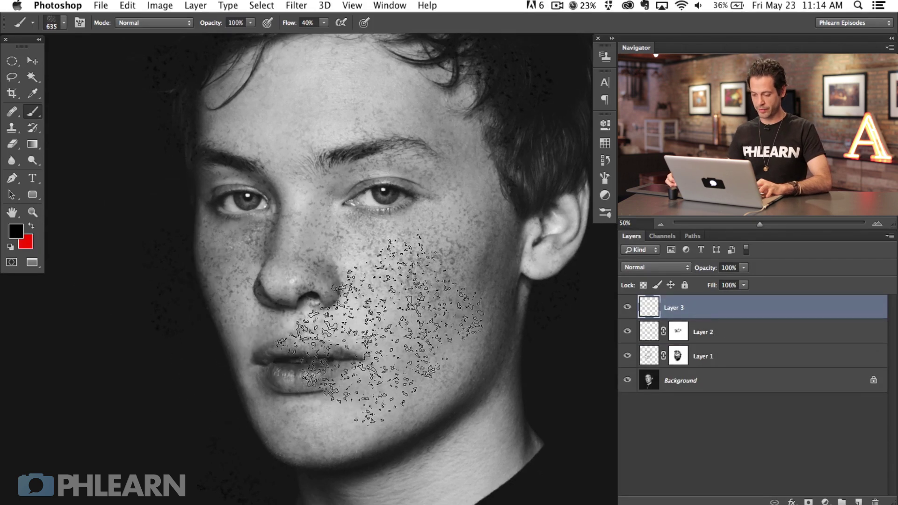
click(412, 368)
mouse_move(290, 426)
mouse_down()
mouse_move(308, 416)
mouse_move(186, 332)
mouse_move(209, 297)
mouse_move(424, 273)
mouse_move(328, 297)
mouse_move(557, 264)
mouse_move(515, 190)
mouse_move(378, 155)
mouse_move(280, 110)
mouse_move(290, 119)
mouse_move(414, 125)
mouse_move(458, 108)
mouse_up()
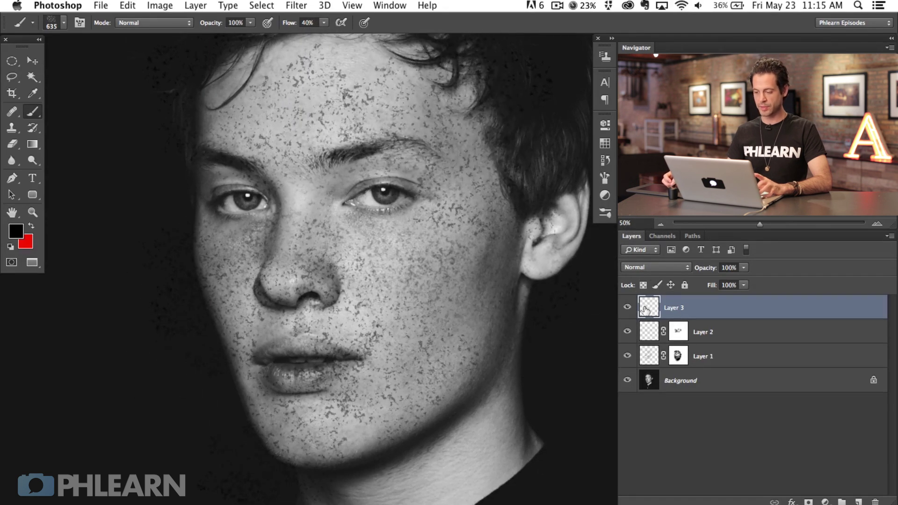
- Lower Layer 3's opacity to 61% and apply a 0.8-pixel Gaussian Blur to its freckles
drag(688, 273, 687, 274)
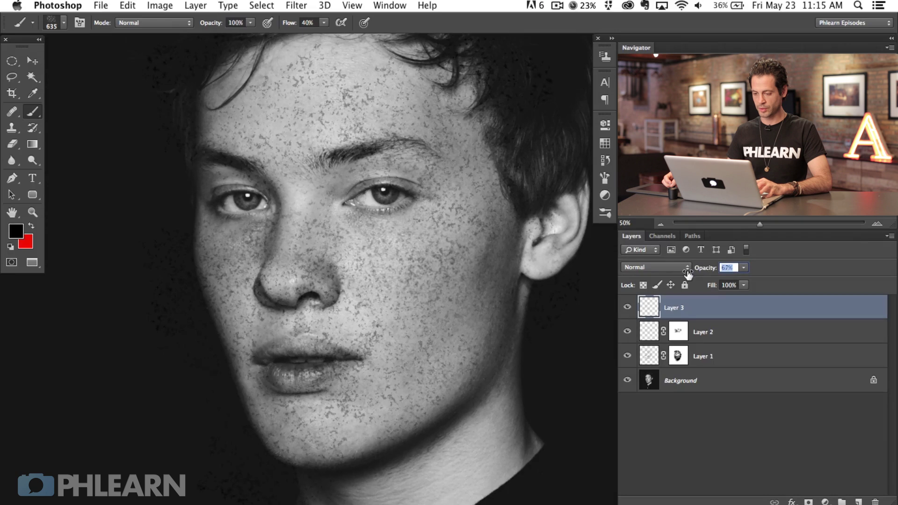
key(super+alt+f)
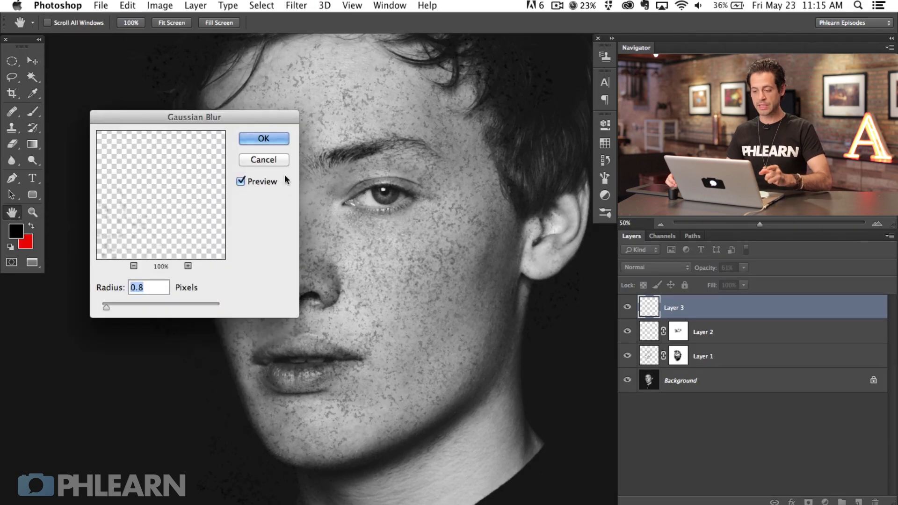
click(280, 143)
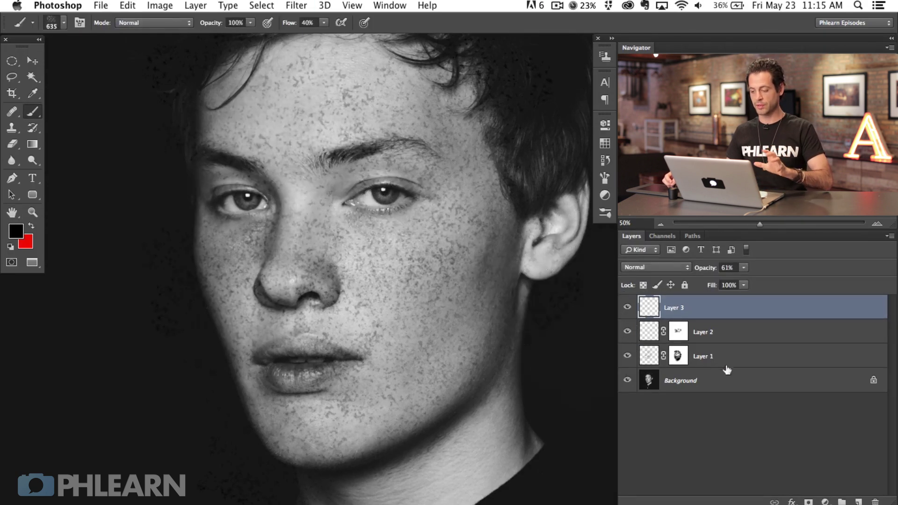
- Add a mask to Layer 3 and fade its freckles over the nose, mouth area and forehead with a soft 617 px brush
click(802, 501)
right_click(456, 245)
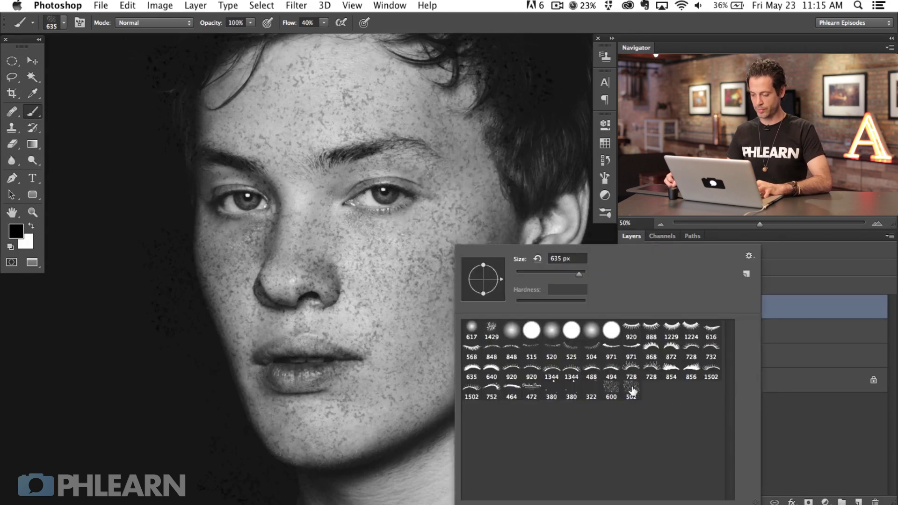
double_click(471, 330)
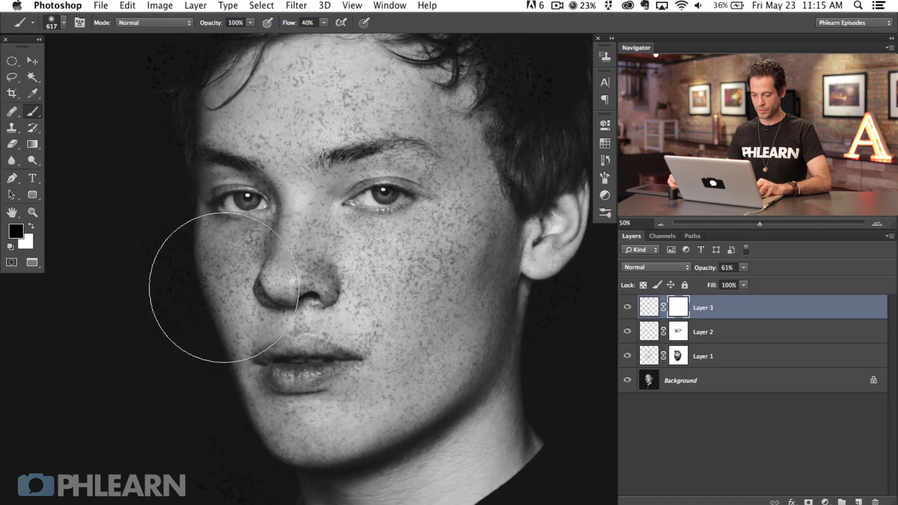
click(372, 304)
click(279, 329)
click(314, 244)
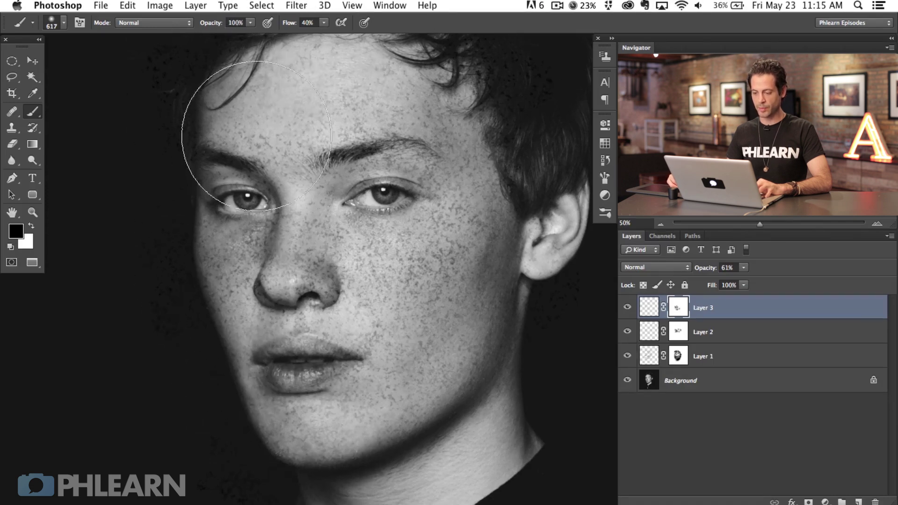
key(x)
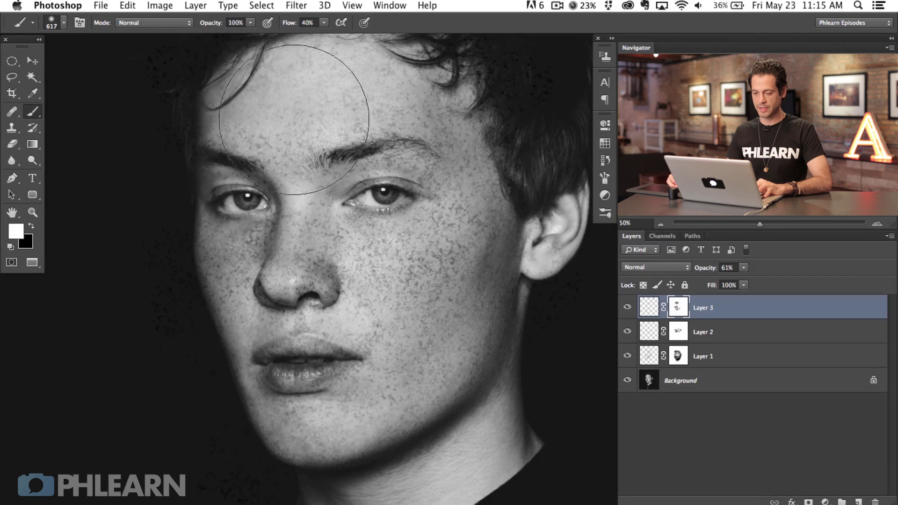
key(x)
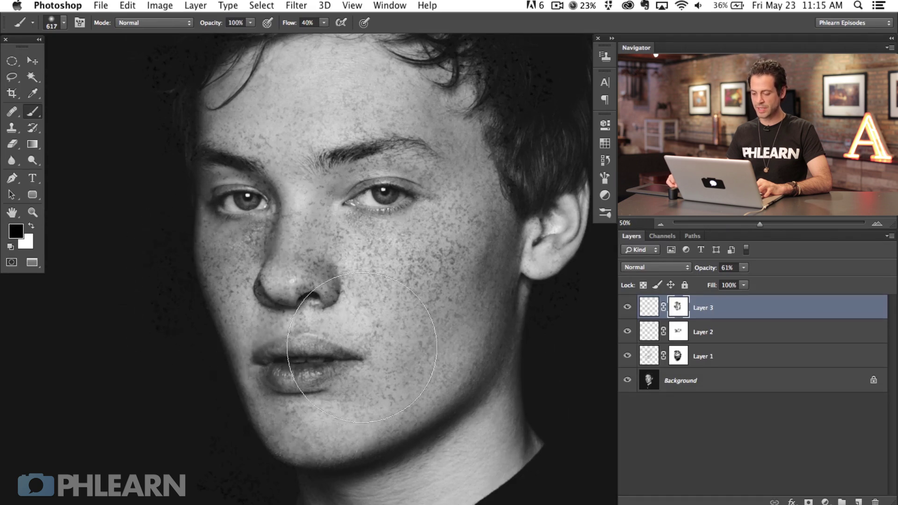
- Refine Layer 3's mask around the mouth, cheeks and jaw with a 393 px soft brush, alternating black and white
drag(374, 354, 350, 357)
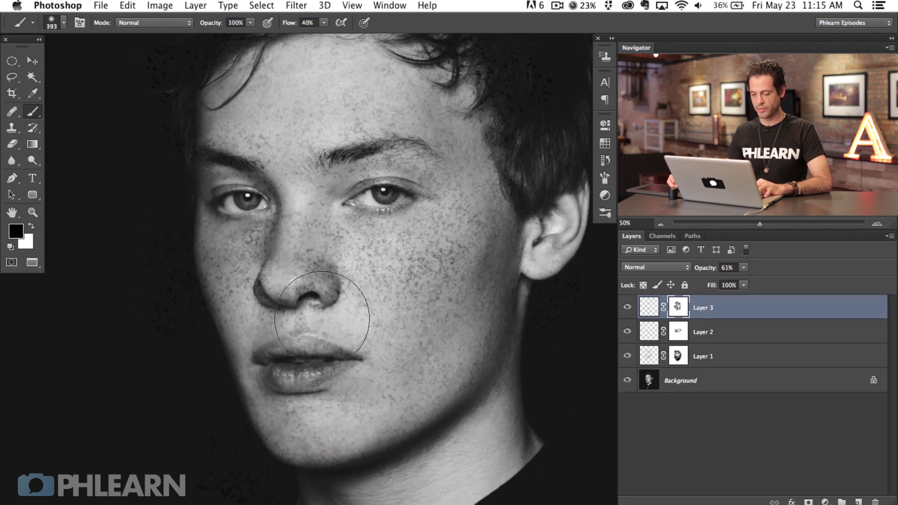
key(x)
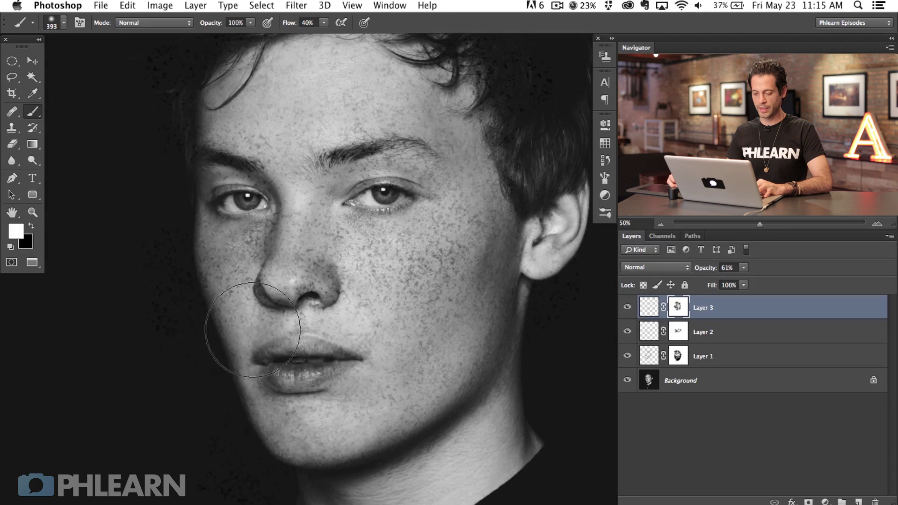
key(x)
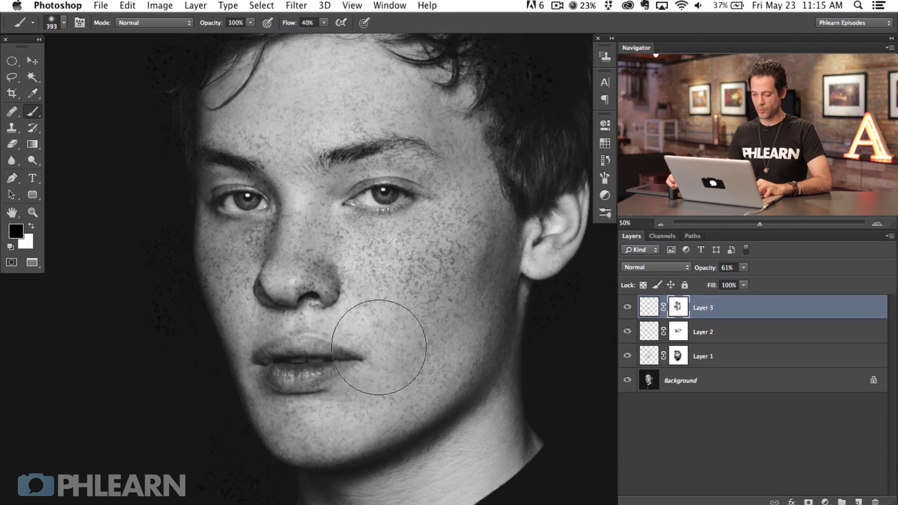
key(x)
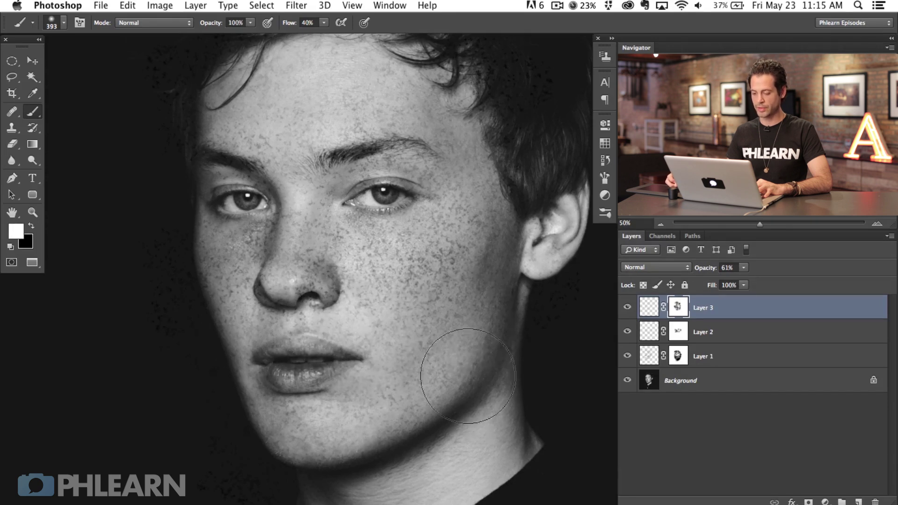
mouse_move(493, 451)
mouse_down()
mouse_move(501, 327)
mouse_move(489, 457)
mouse_up()
- Toggle the visibility of Layers 3, 2 and 1 one after another to compare each layer's freckles
click(627, 306)
click(628, 307)
click(628, 308)
click(630, 307)
click(629, 307)
click(629, 308)
click(628, 307)
click(628, 307)
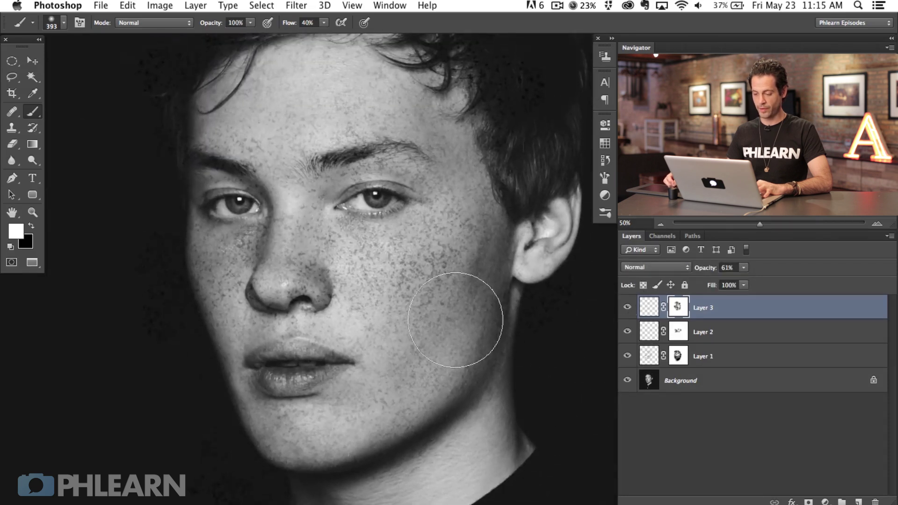
click(627, 331)
click(627, 331)
click(627, 331)
click(628, 331)
click(627, 356)
click(627, 356)
click(627, 356)
click(627, 356)
click(627, 356)
click(628, 356)
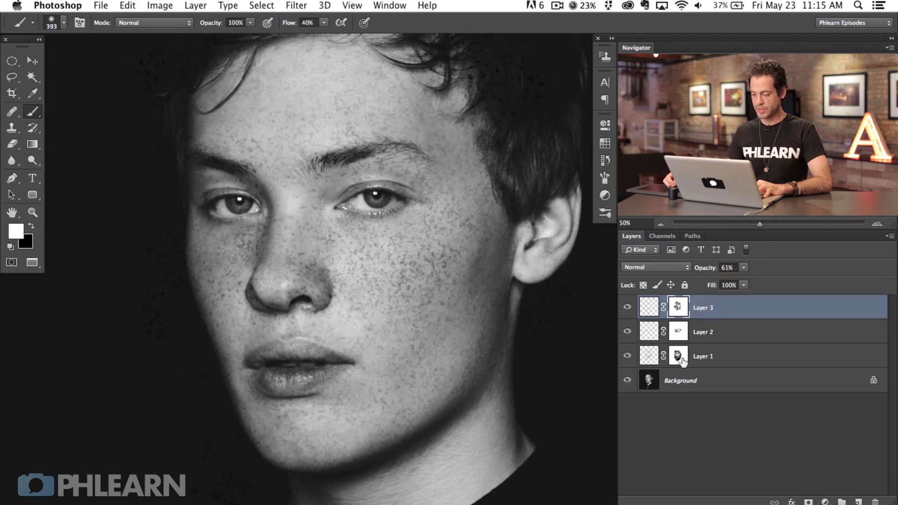
- Touch up Layer 1's mask around the nose with a soft black brush at 159 px
click(678, 355)
ctrl+alt+drag(311, 300, 293, 301)
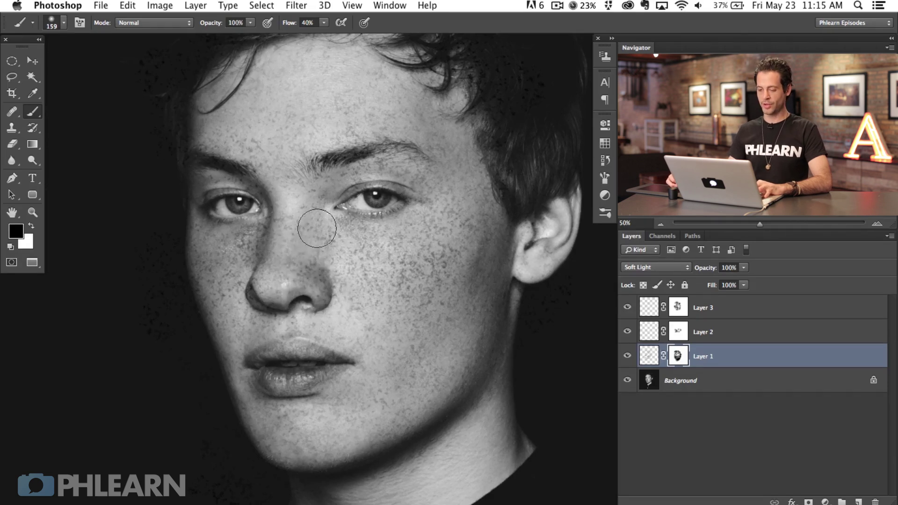
drag(391, 430, 478, 401)
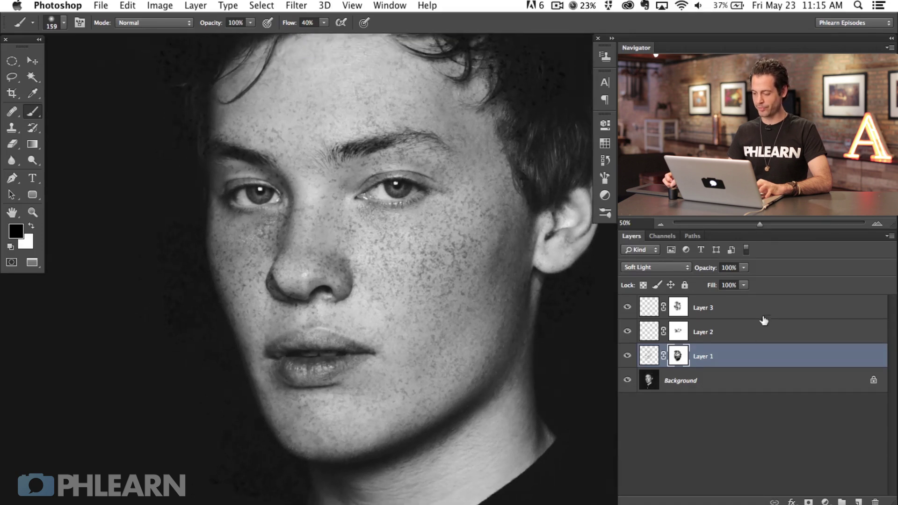
- Create a new layer on top and stamp black freckles over the neck with the freckle brush enlarged to 614 px
key(super+shift+alt+n)
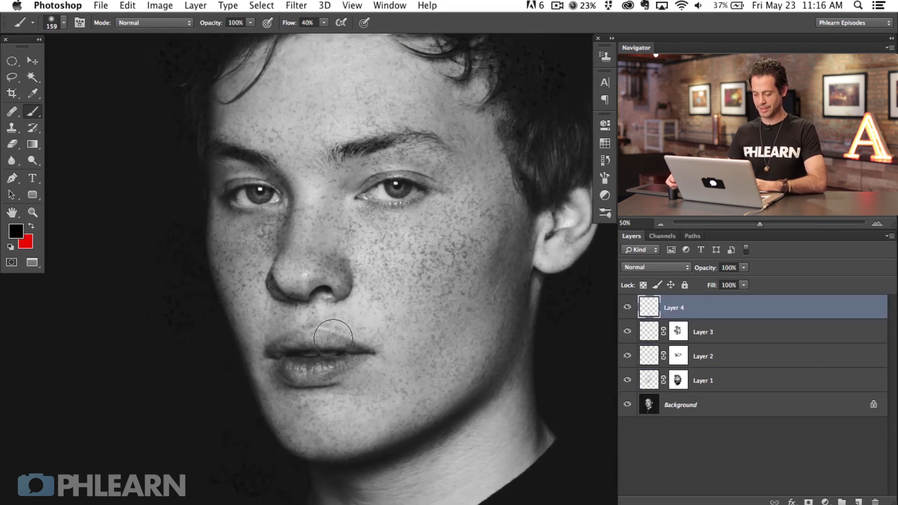
right_click(339, 270)
double_click(537, 430)
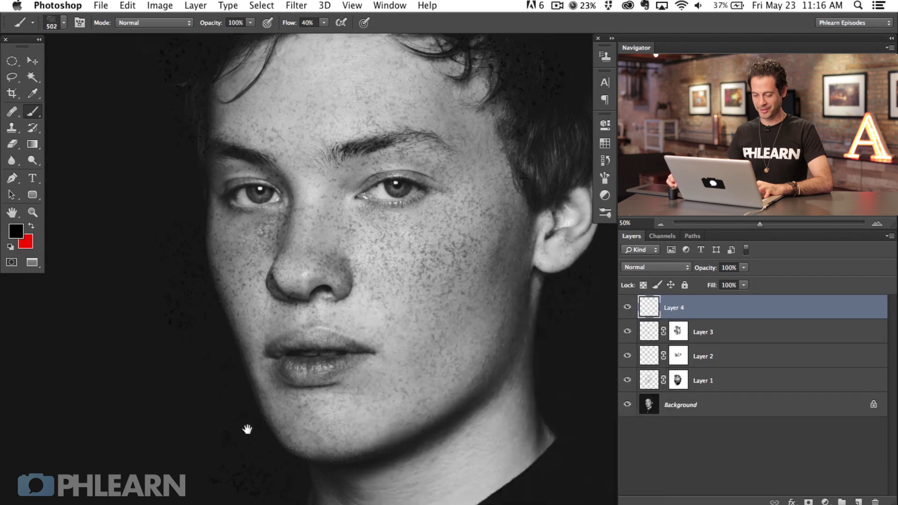
drag(411, 482, 397, 399)
mouse_move(337, 435)
mouse_down()
mouse_move(411, 427)
mouse_move(440, 402)
mouse_move(517, 378)
mouse_move(496, 341)
mouse_move(605, 414)
mouse_move(382, 395)
mouse_up()
key(])
mouse_move(460, 417)
mouse_down()
mouse_move(442, 412)
mouse_move(383, 461)
mouse_up()
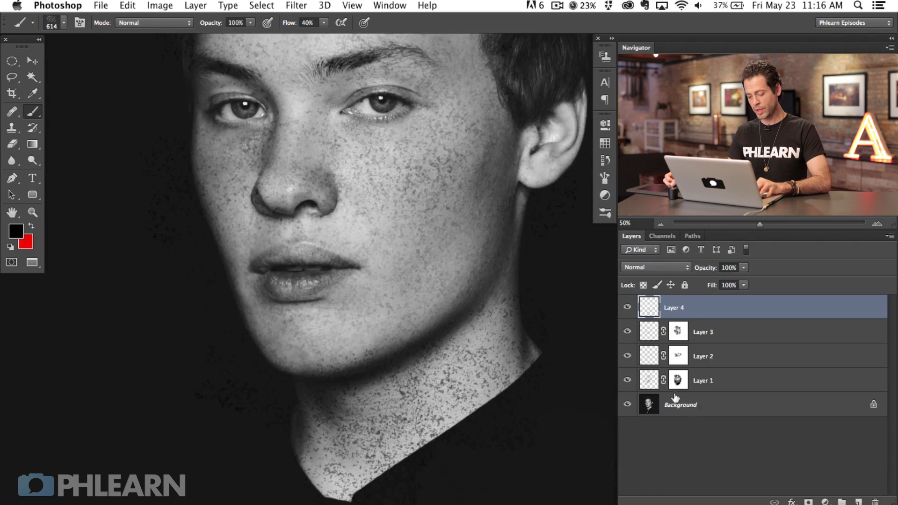
- Apply a 0.8-pixel Gaussian Blur to the neck freckles and lower Layer 4's opacity to 46%
key(super+alt+f)
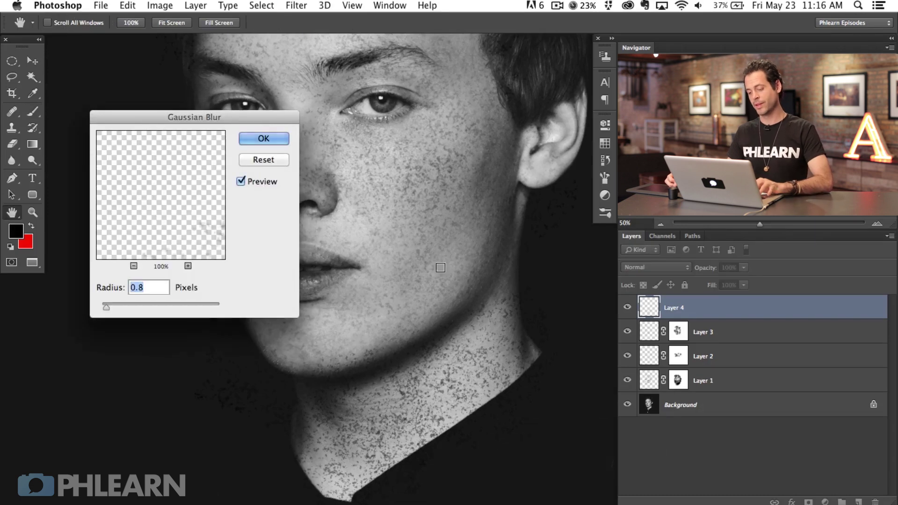
click(270, 143)
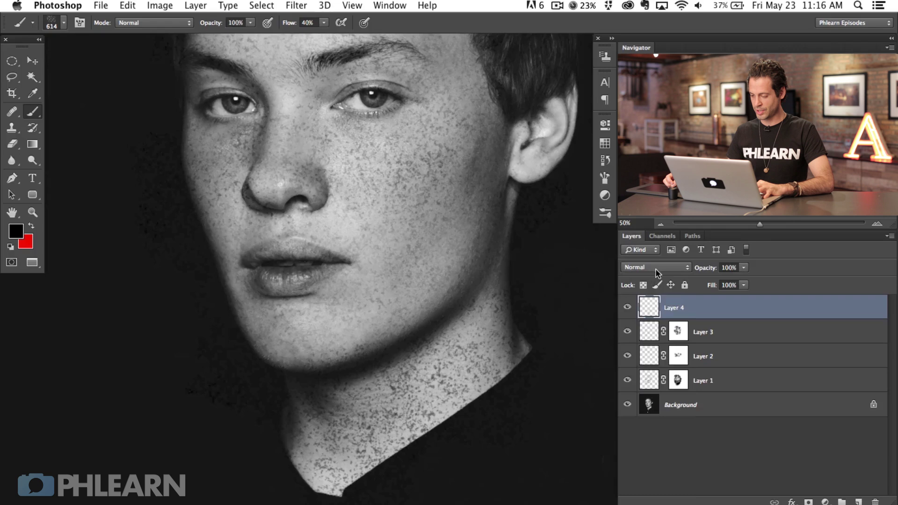
click(664, 267)
click(665, 267)
drag(706, 267, 684, 270)
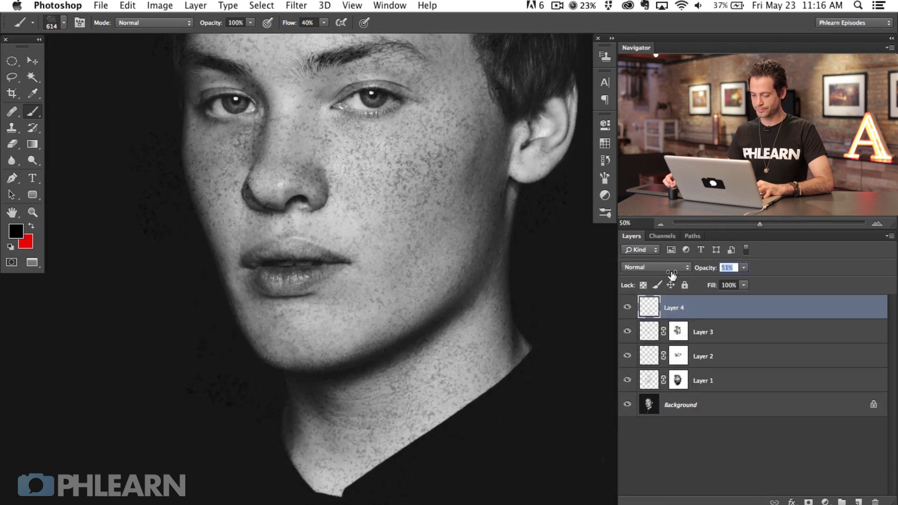
drag(670, 273, 669, 274)
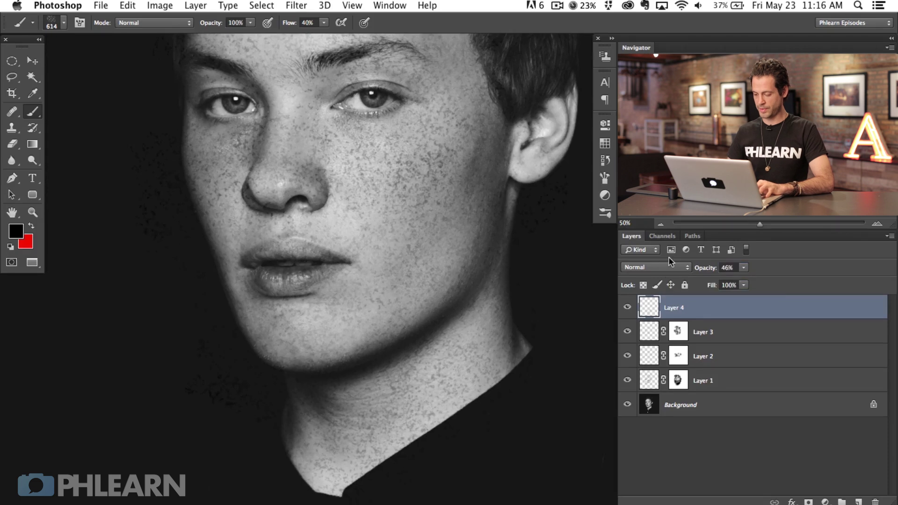
- Add a mask to Layer 4 and fade the neck freckles below the jaw with soft 617 px and 266 px brushes
key(super+shift+m)
right_click(374, 267)
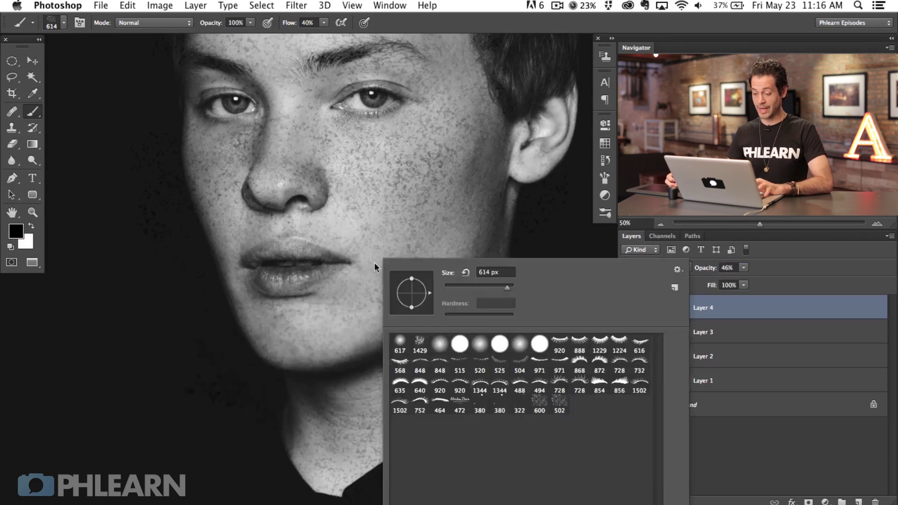
key(Return)
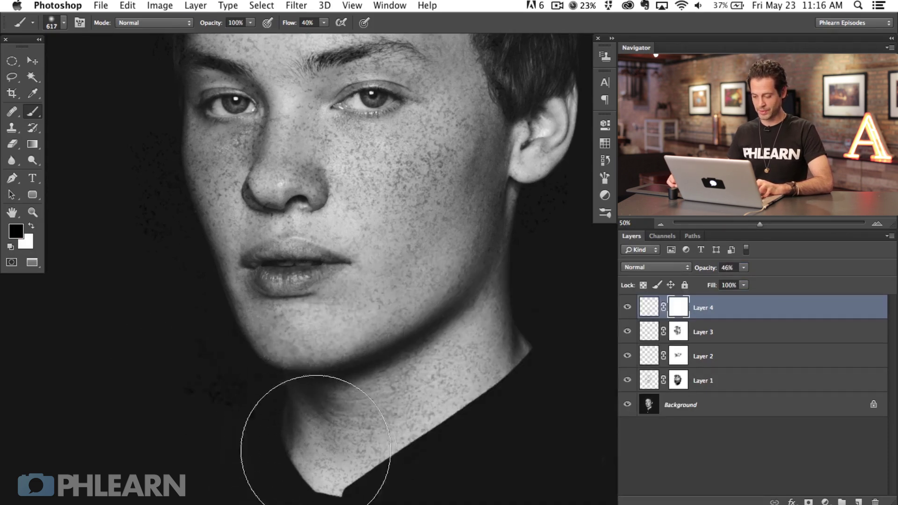
mouse_move(480, 325)
mouse_down()
mouse_move(457, 407)
mouse_move(357, 385)
mouse_move(391, 420)
mouse_move(375, 411)
mouse_up()
key(x)
mouse_move(379, 393)
ctrl+alt+mouse_down()
mouse_move(356, 403)
mouse_move(338, 384)
ctrl+alt+mouse_up()
key(x)
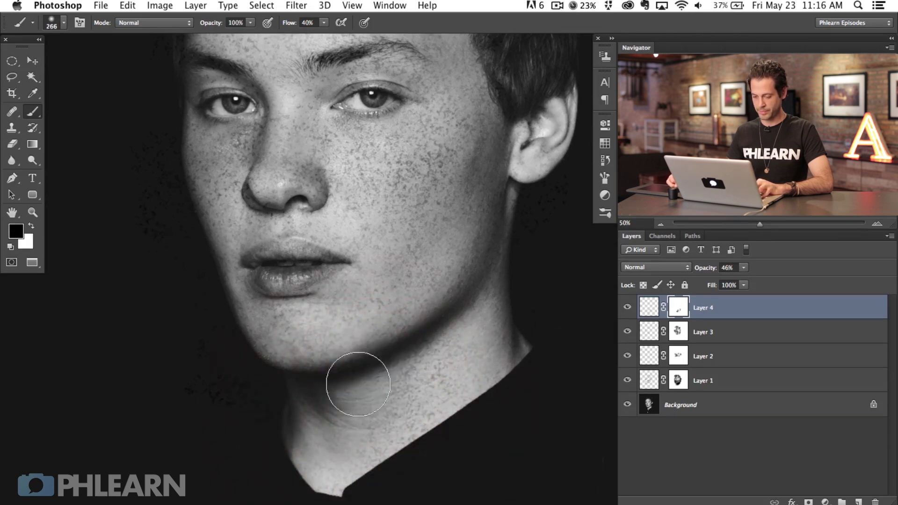
key(x)
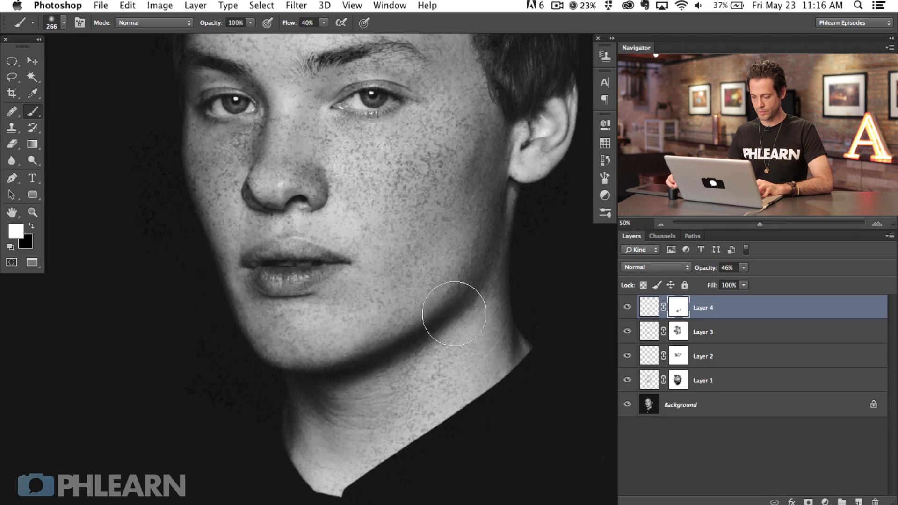
- Group Layers 1 to 4 and compare the portrait with and without the grouped freckles
drag(443, 385, 448, 501)
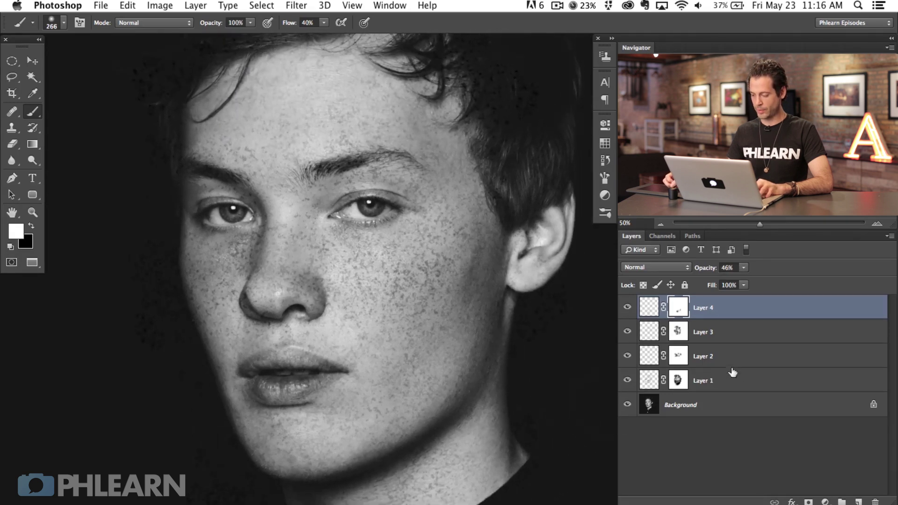
shift+click(748, 379)
key(ctrl+g)
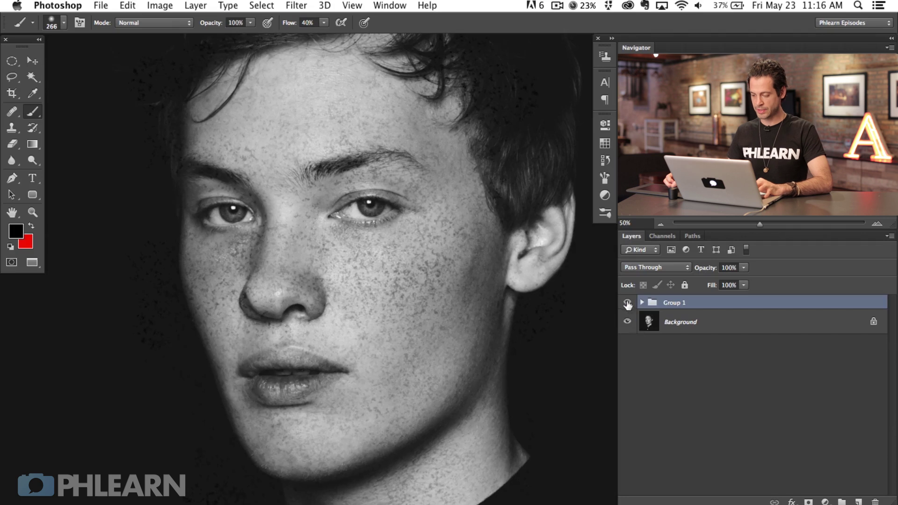
click(628, 304)
click(628, 304)
click(628, 304)
click(628, 304)
click(628, 305)
click(627, 303)
- Add a mask to Group 1 and paint black at 80% flow with 18 px and 34 px brushes over the eye nearest the ear
key(super+plus)
key(super+plus)
key(super+plus)
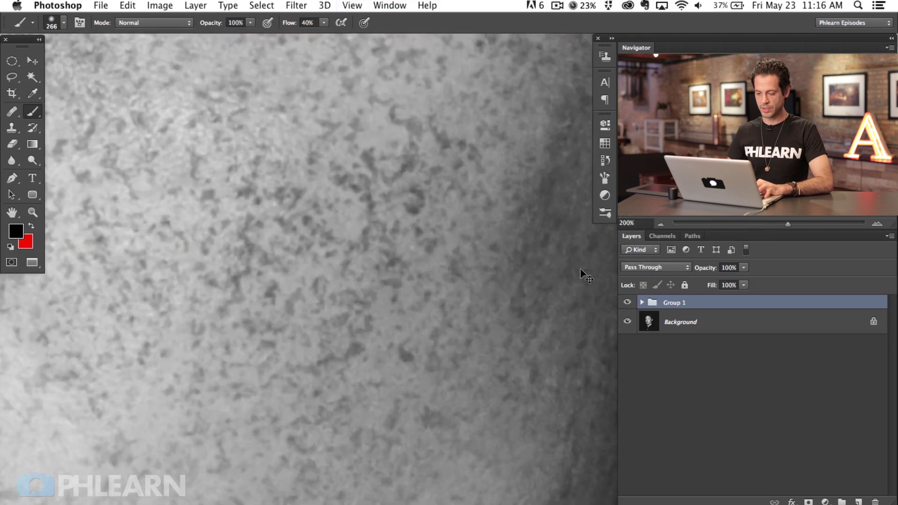
drag(238, 169, 379, 417)
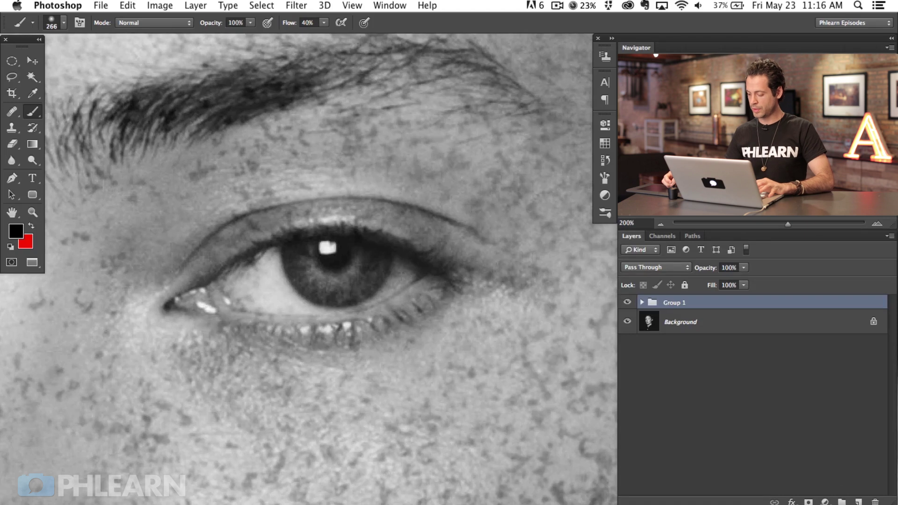
click(808, 502)
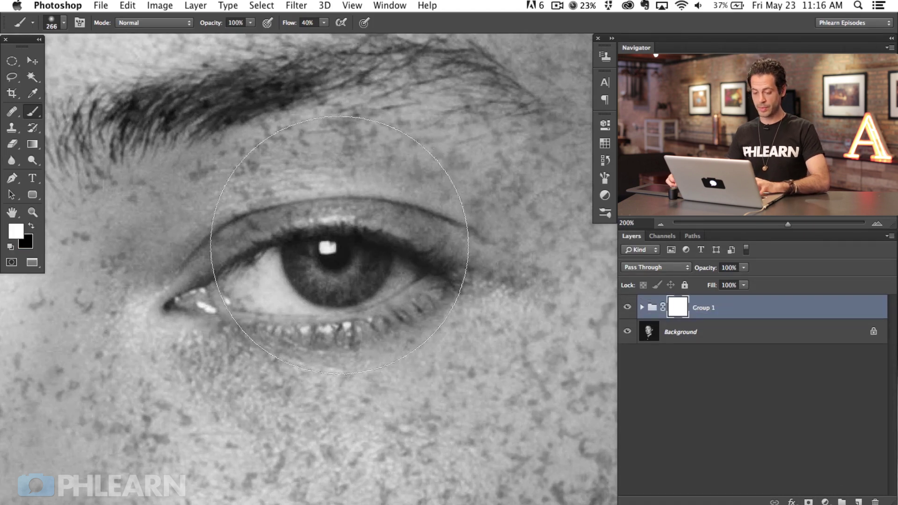
mouse_move(387, 299)
mouse_down()
mouse_move(338, 298)
mouse_move(388, 298)
mouse_up()
key(x)
key(shift+8)
drag(301, 281, 262, 292)
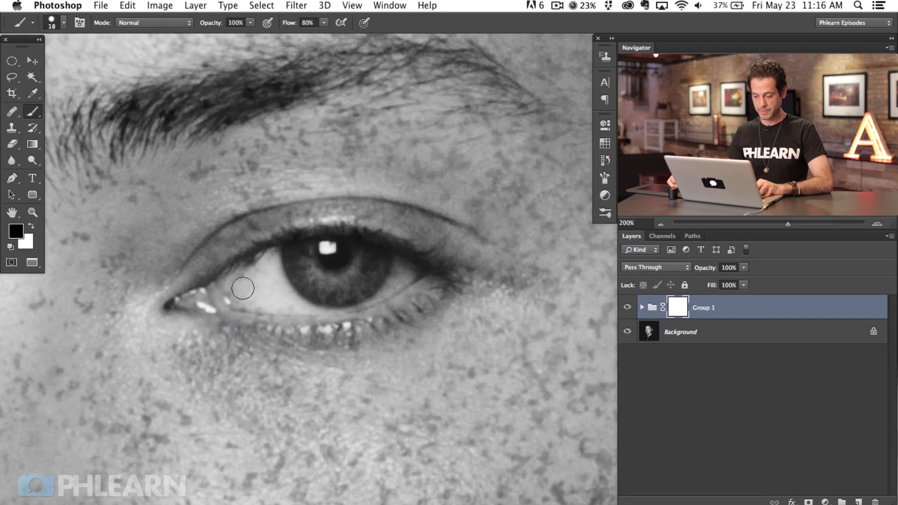
drag(280, 254, 296, 256)
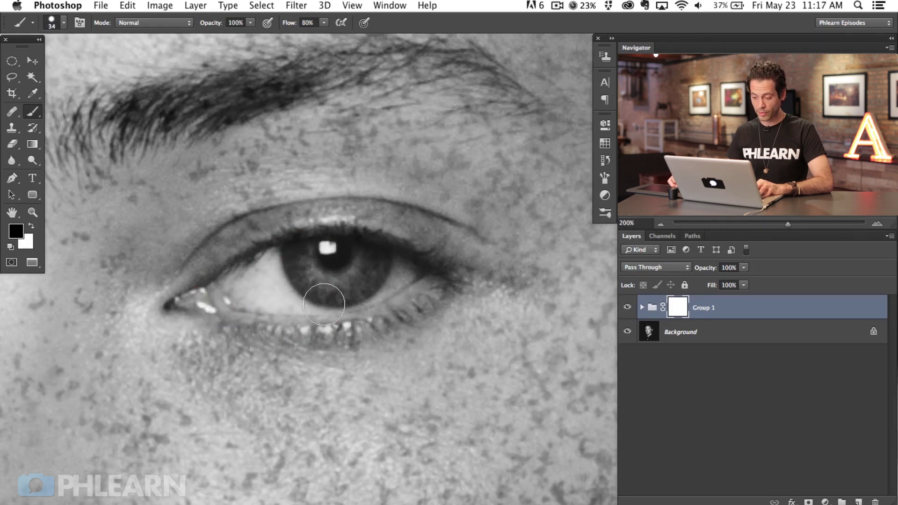
- Mask the freckles off the other eye and the mouth on Group 1's mask with the 34 px black brush
drag(141, 336, 381, 363)
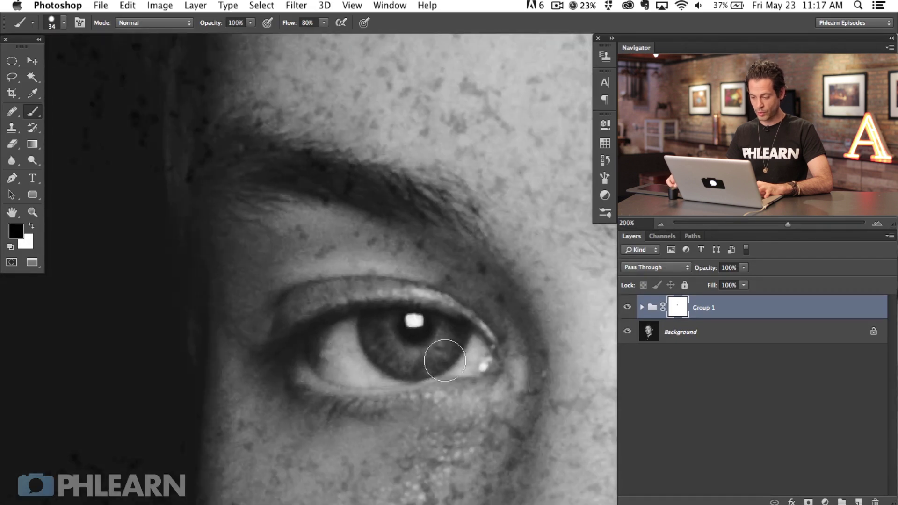
mouse_move(509, 487)
mouse_down()
mouse_move(366, 244)
mouse_move(354, 340)
mouse_up()
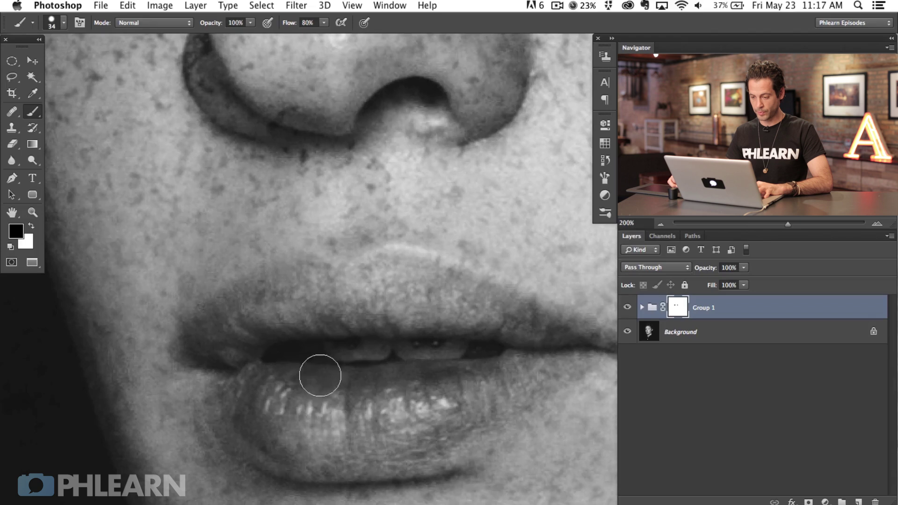
scroll(301, 366, up, 5)
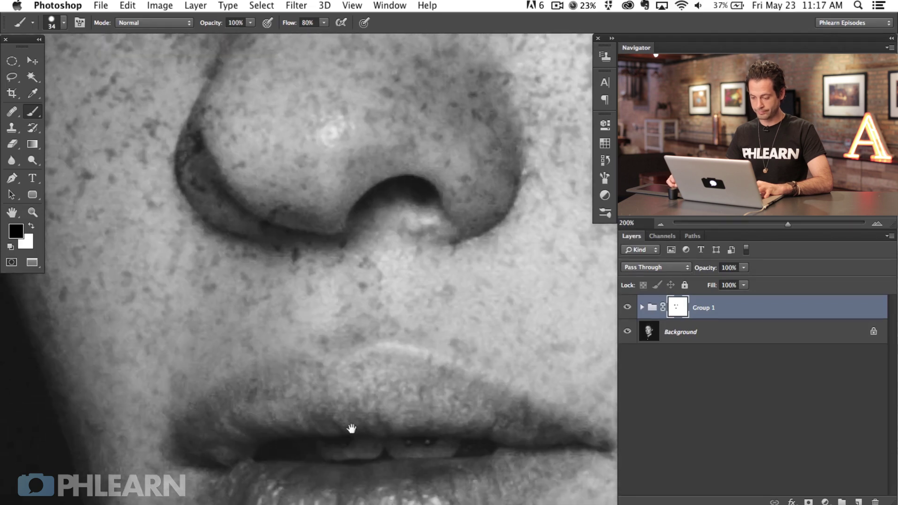
- View the whole portrait in full-screen mode and compare it with and without the freckles
key(super+0)
key(super+minus)
drag(407, 311, 310, 327)
key(super+minus)
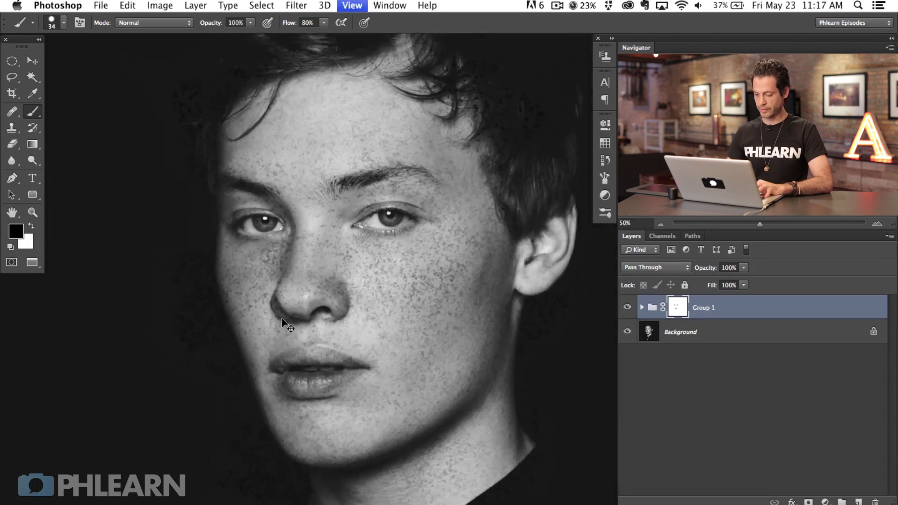
scroll(349, 395, right, 3)
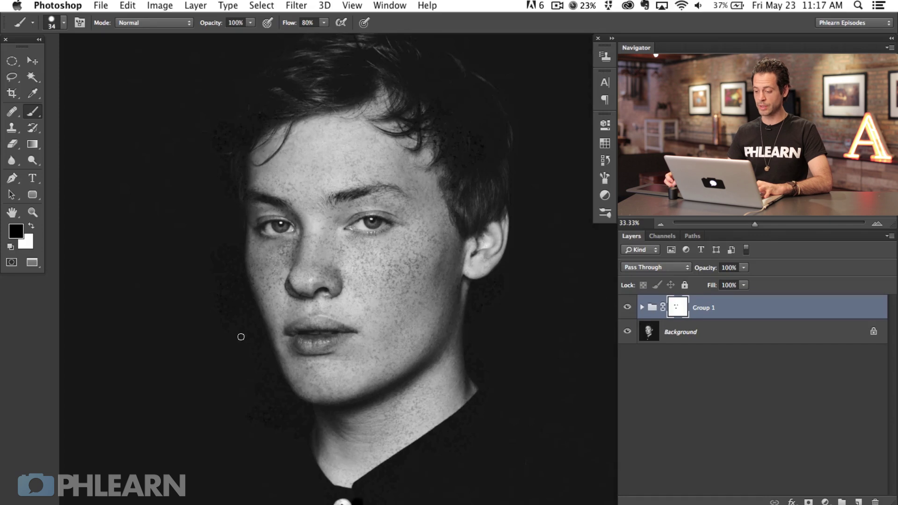
key(f)
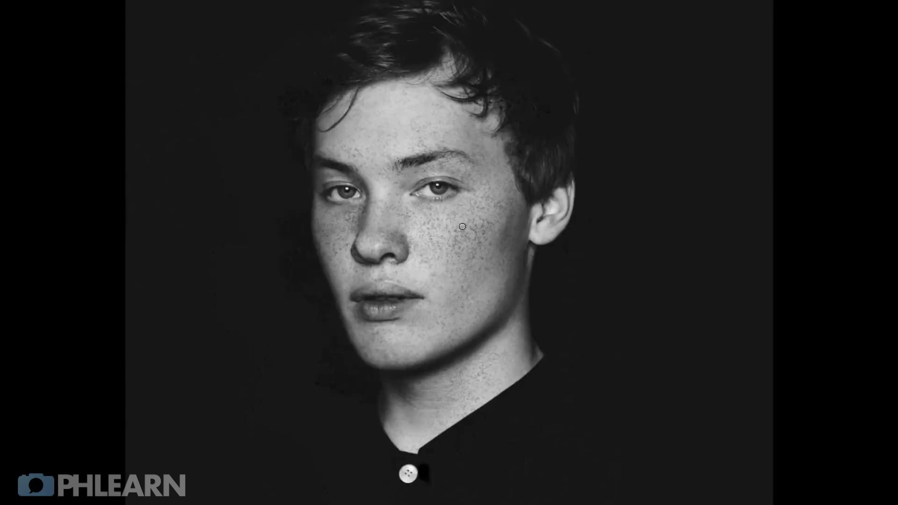
drag(684, 396, 676, 419)
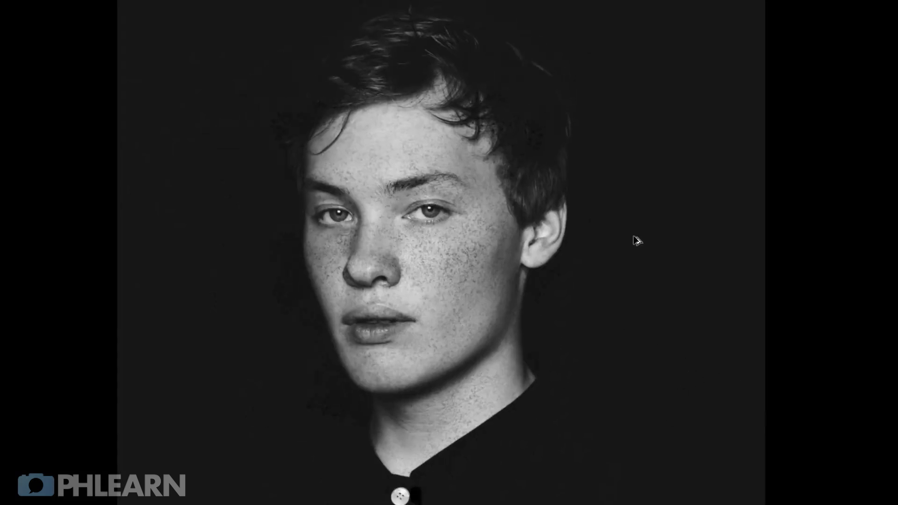
key(alt+super+z)
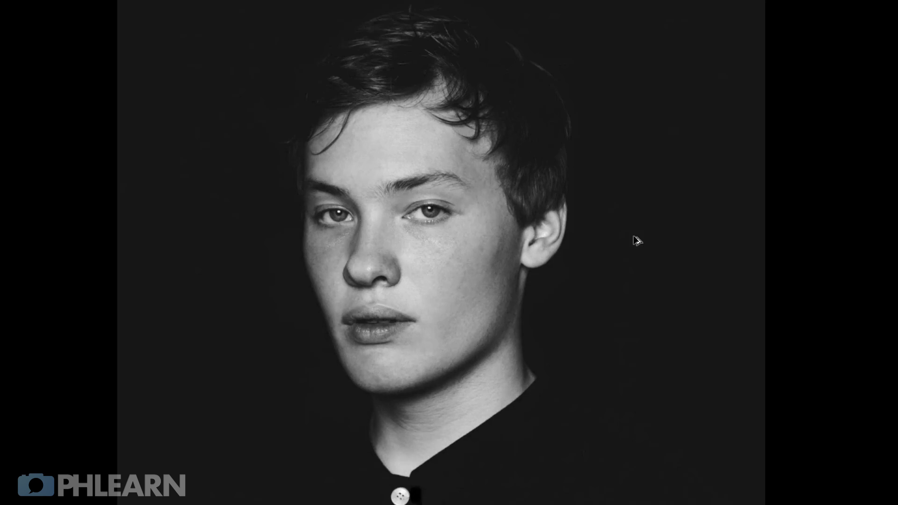
key(ctrl+z)
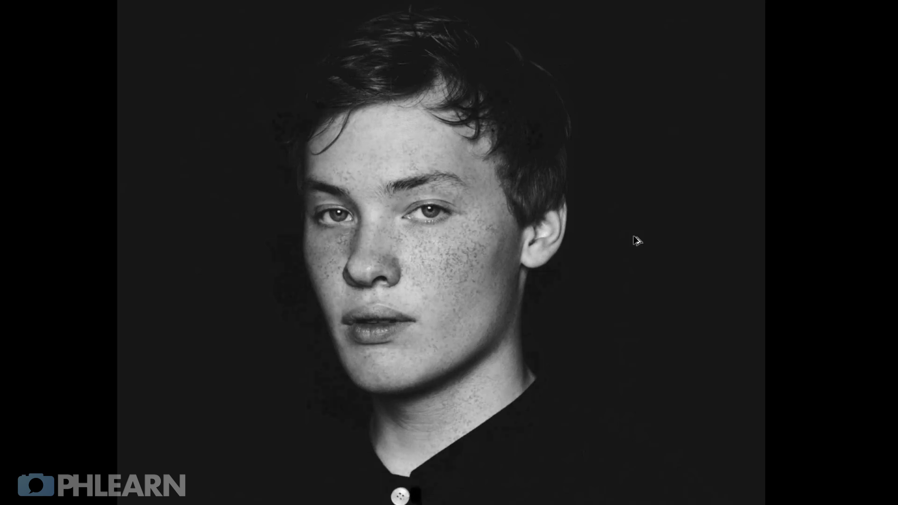